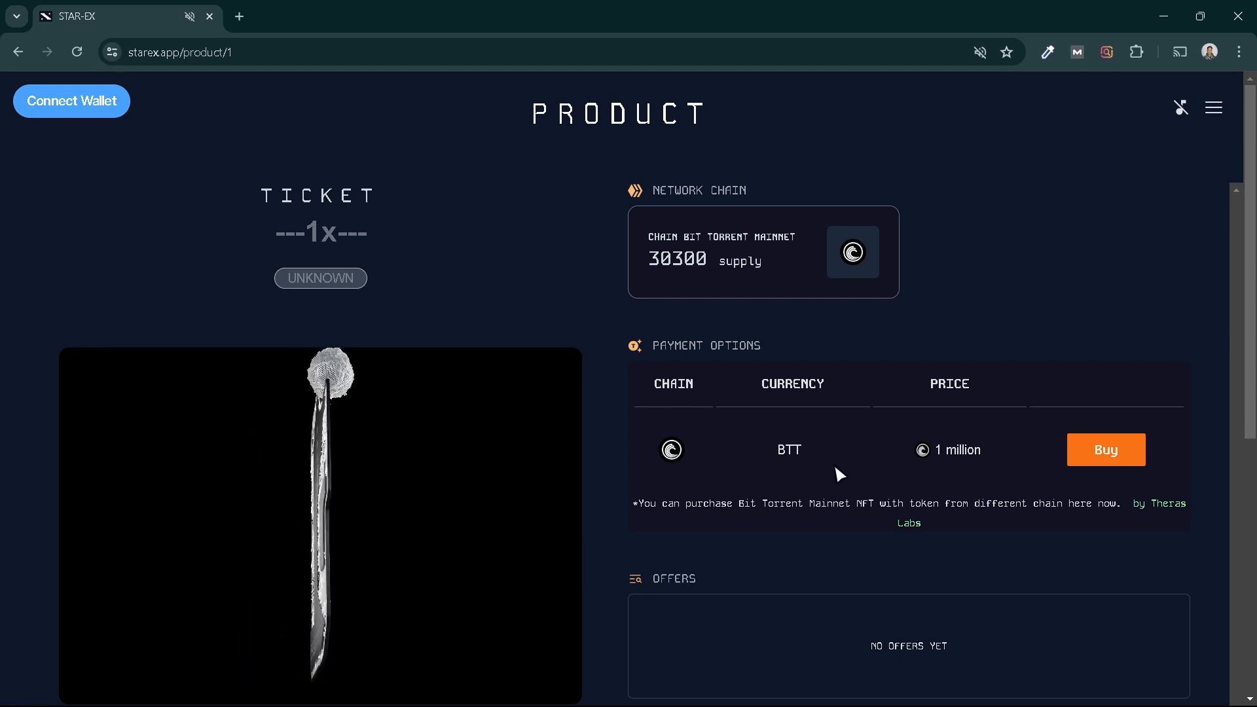
Step: Search the web for "sushi swap" in a new tab and open the SushiSwap result on sushi.com
{"action": "key", "text": "ctrl+t"}
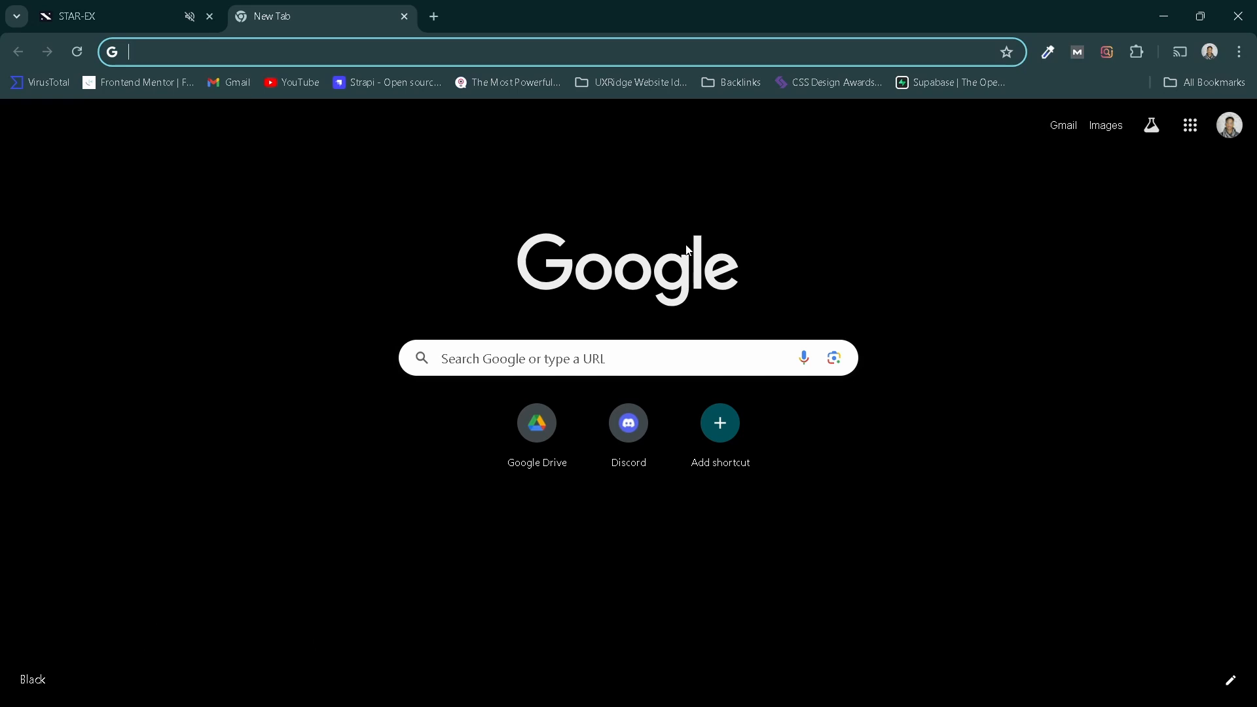
{"action": "type", "text": "su"}
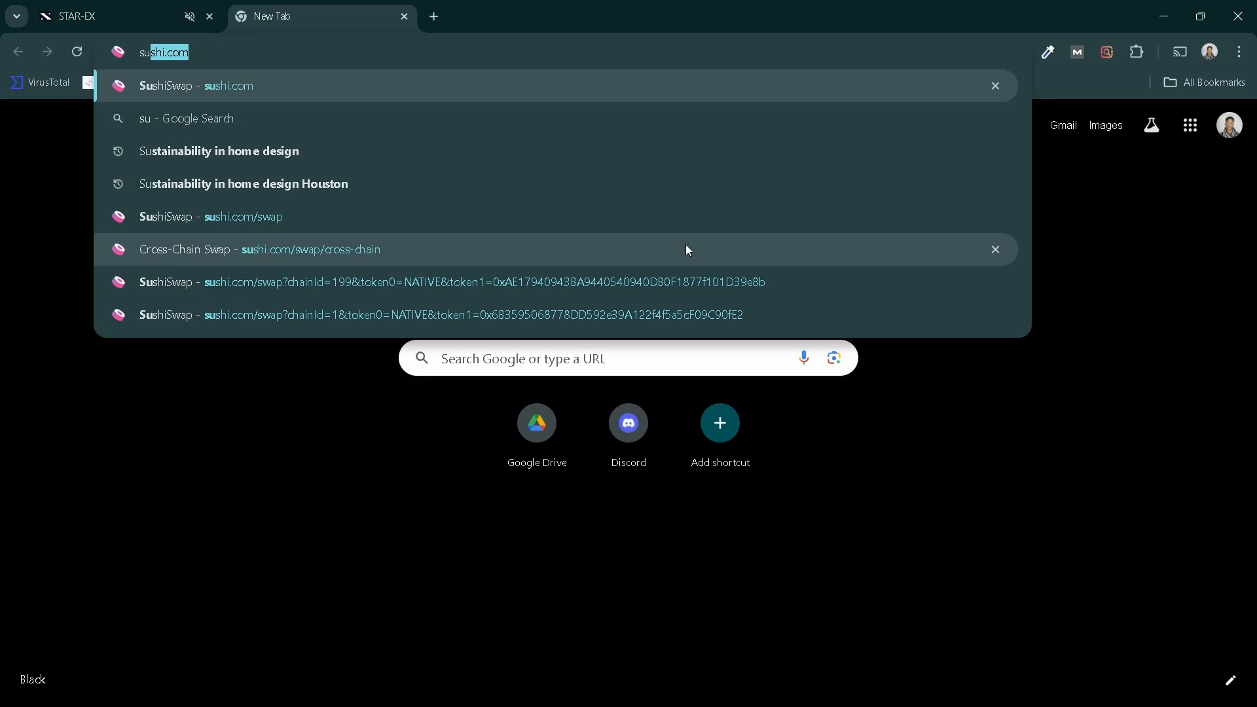
{"action": "type", "text": "shi swap"}
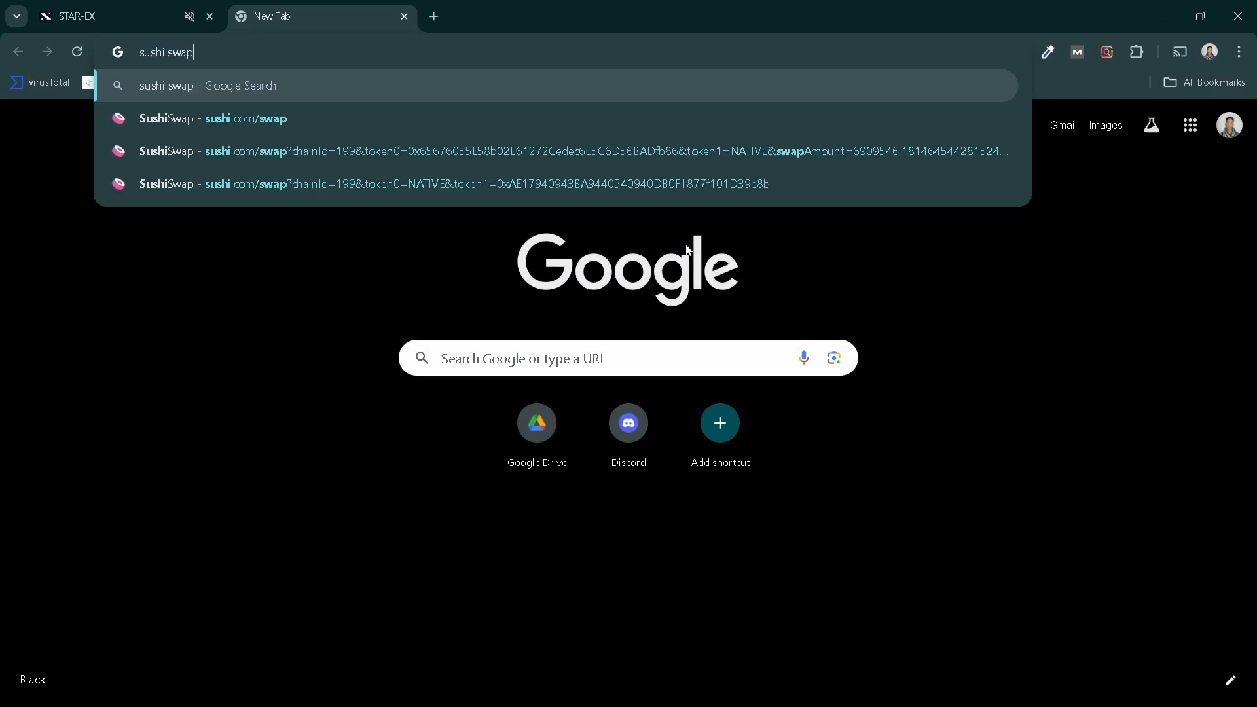
{"action": "key", "text": "Return"}
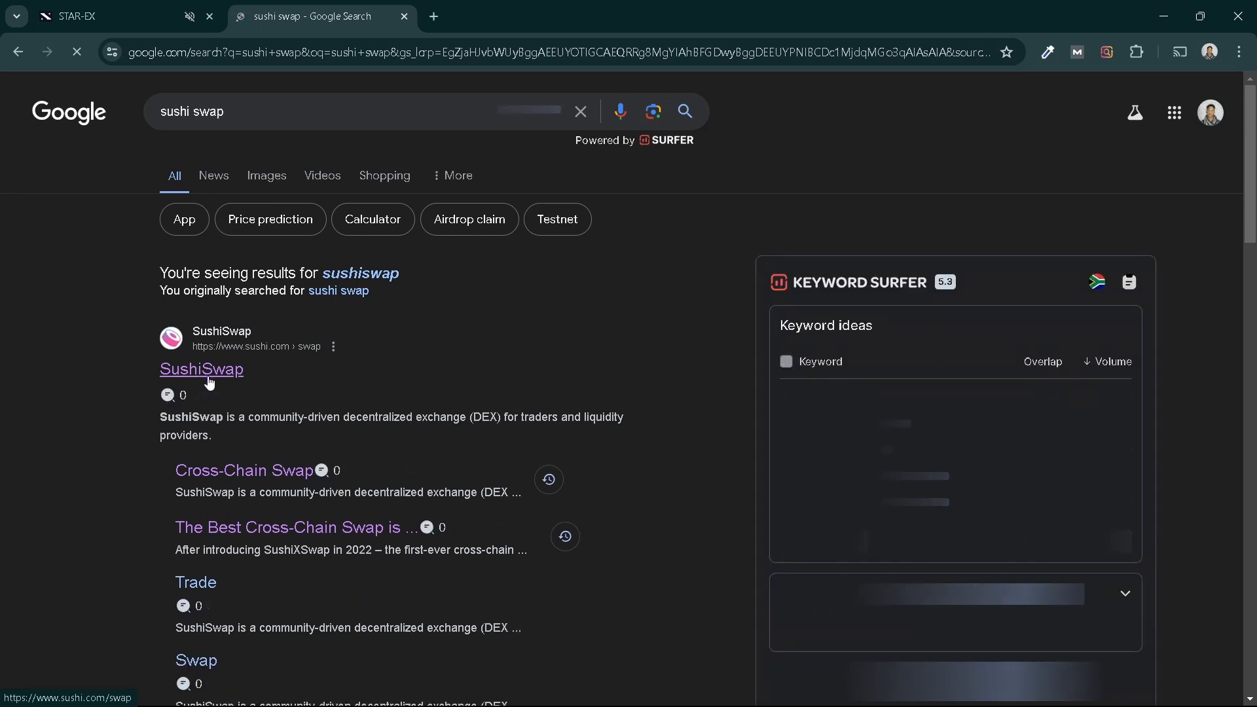
{"action": "left_click", "coordinate": [210, 383]}
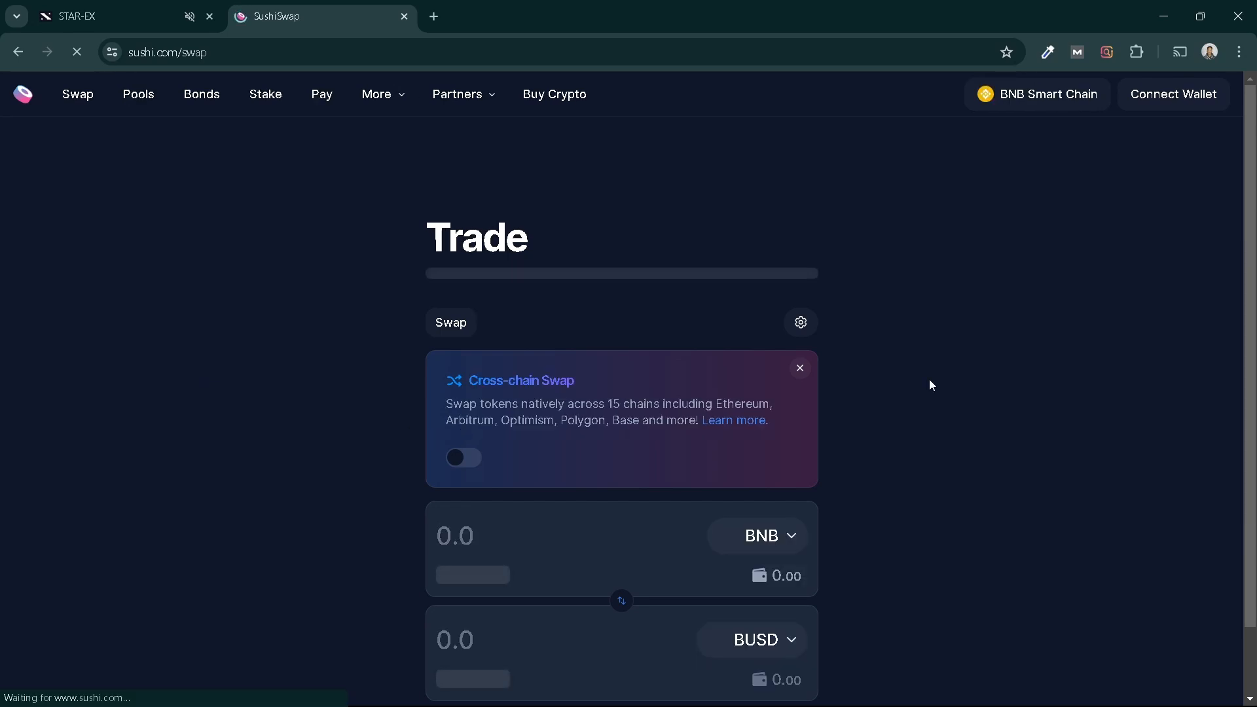
Step: Connect the MetaMask wallet to sushi.com and approve the requested site permissions
{"action": "left_click", "coordinate": [1171, 104]}
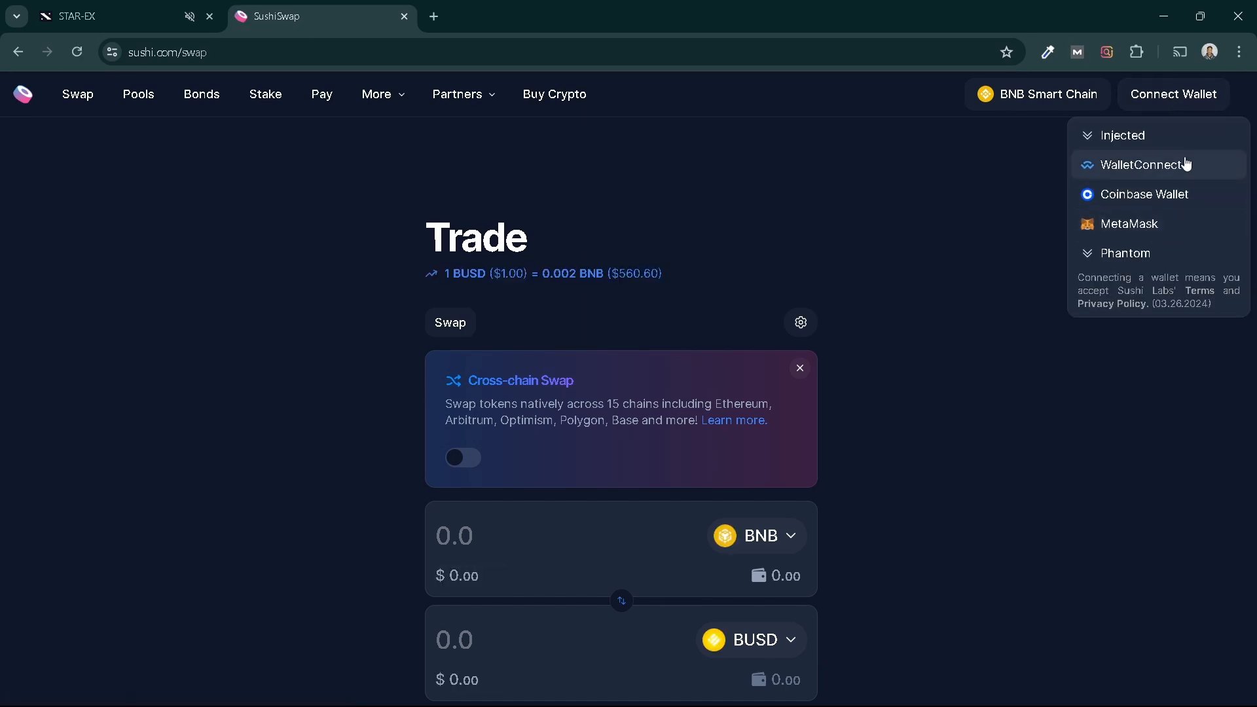
{"action": "left_click", "coordinate": [1182, 222]}
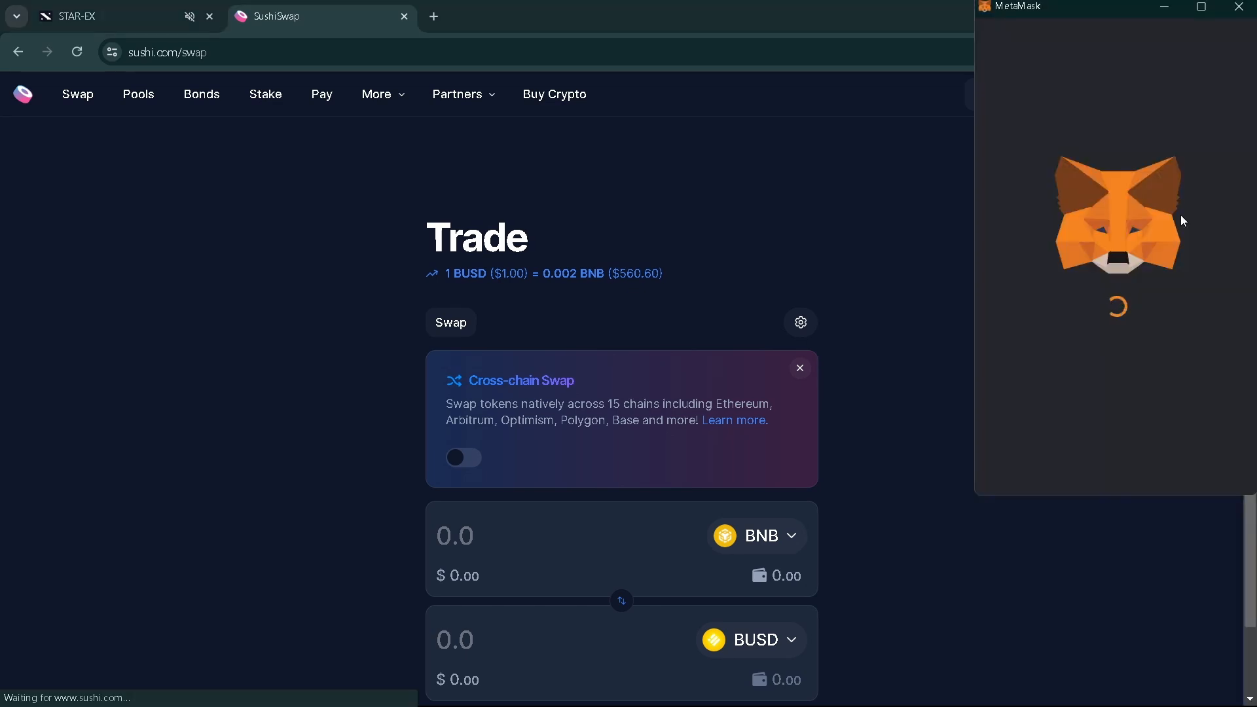
{"action": "left_click", "coordinate": [1153, 472]}
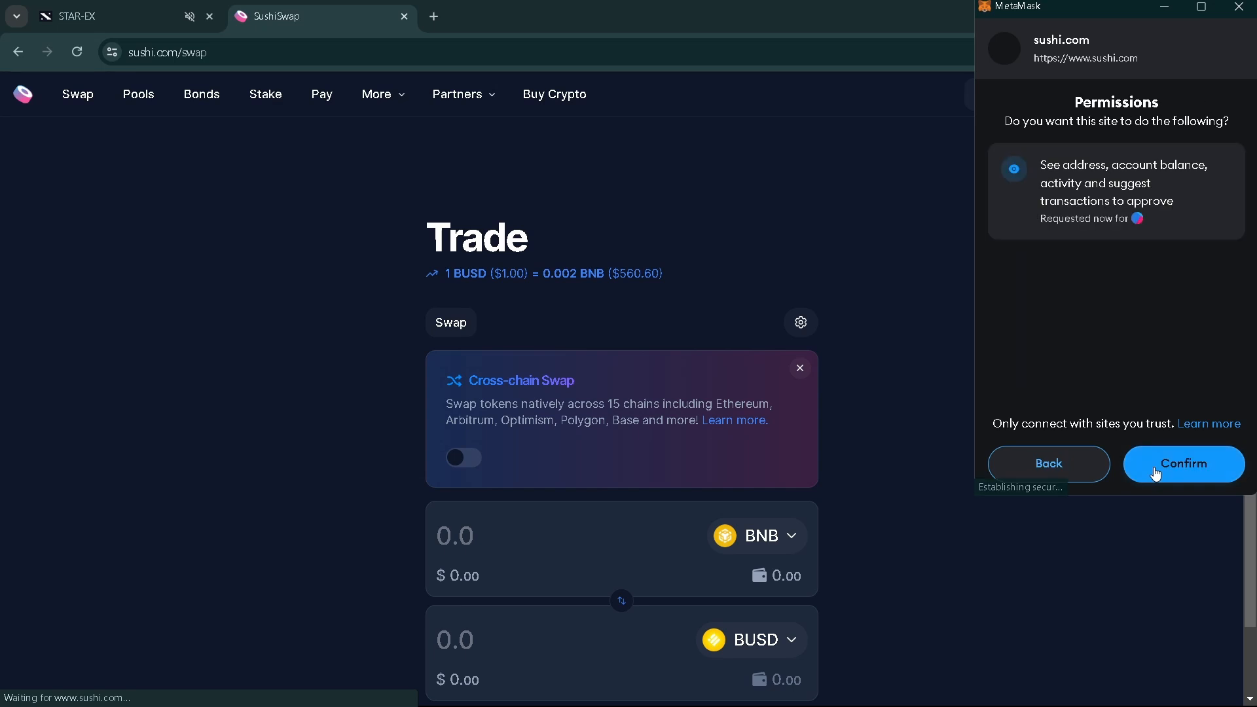
{"action": "left_click", "coordinate": [1155, 470]}
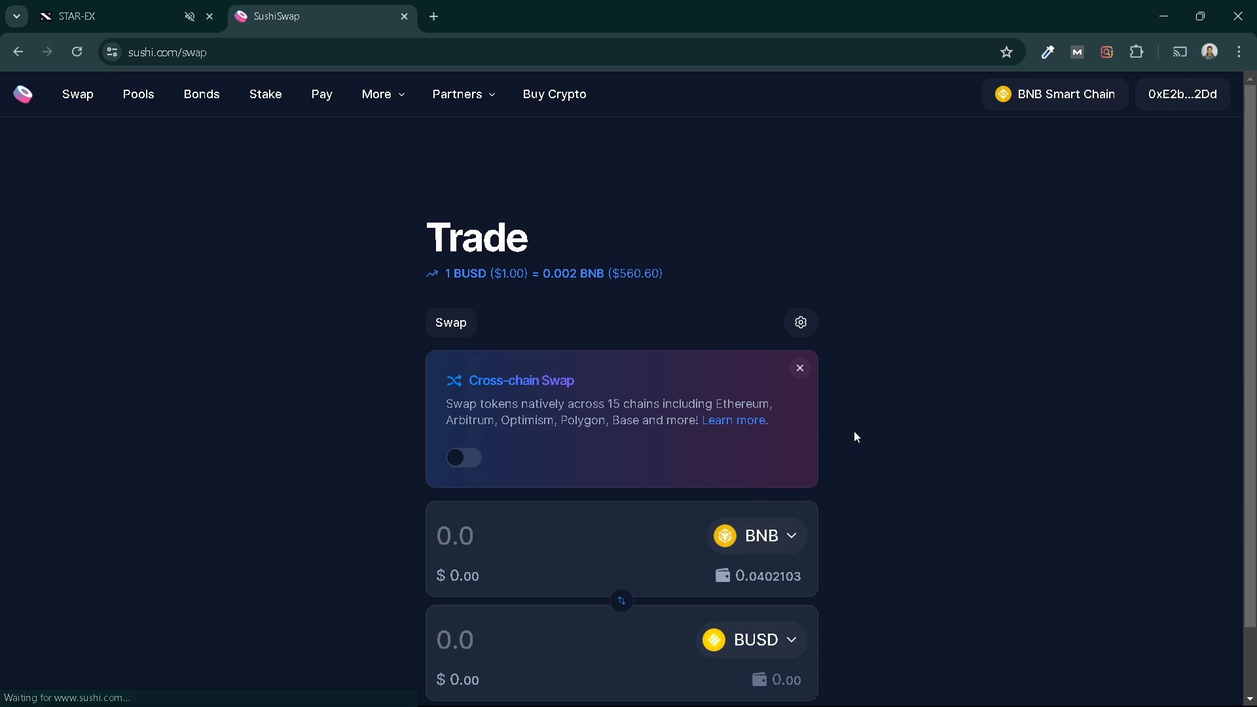
Step: Choose BNB Smart Chain as the network for the SushiSwap trade
{"action": "left_click", "coordinate": [1048, 103]}
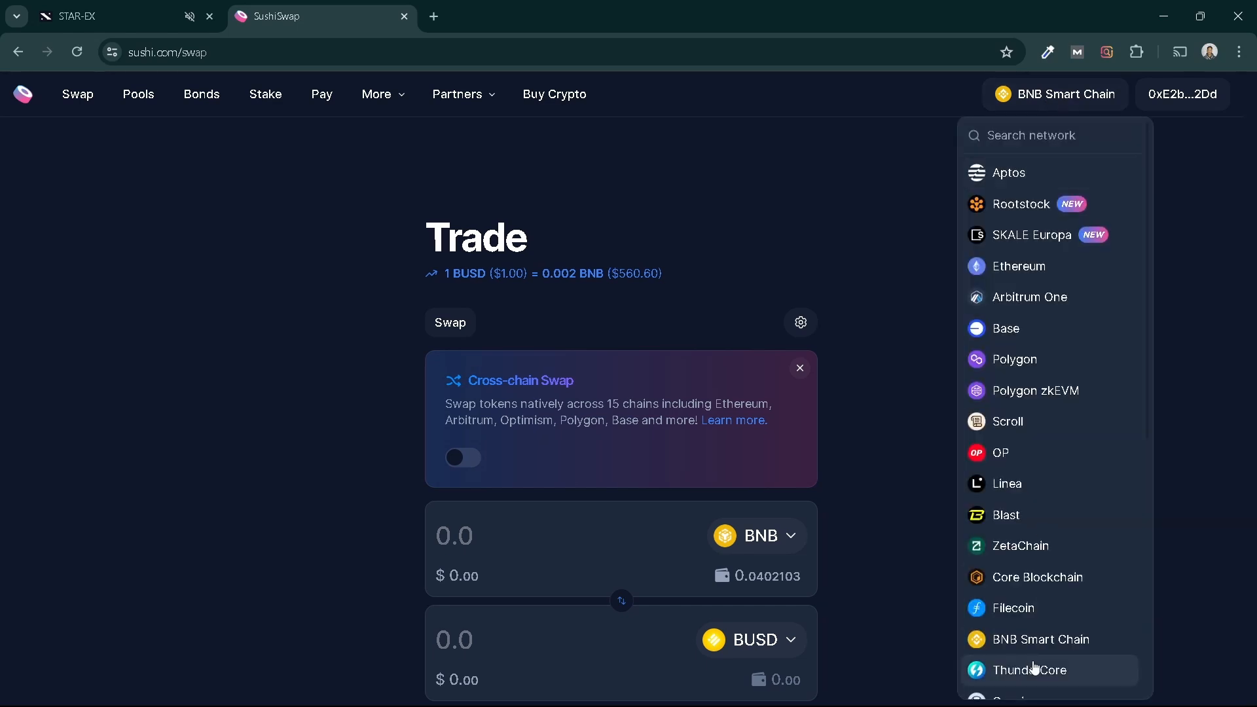
{"action": "left_click", "coordinate": [1043, 641]}
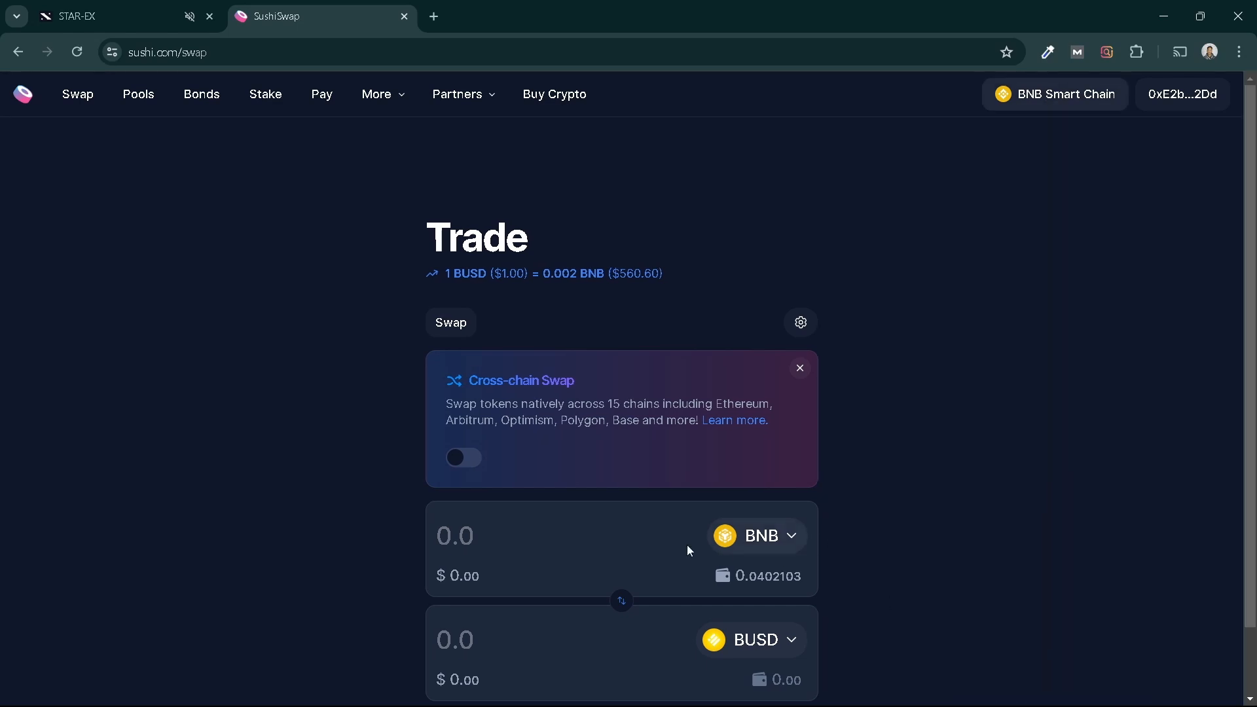
{"action": "scroll", "coordinate": [654, 549], "scroll_direction": "down", "scroll_amount": 1}
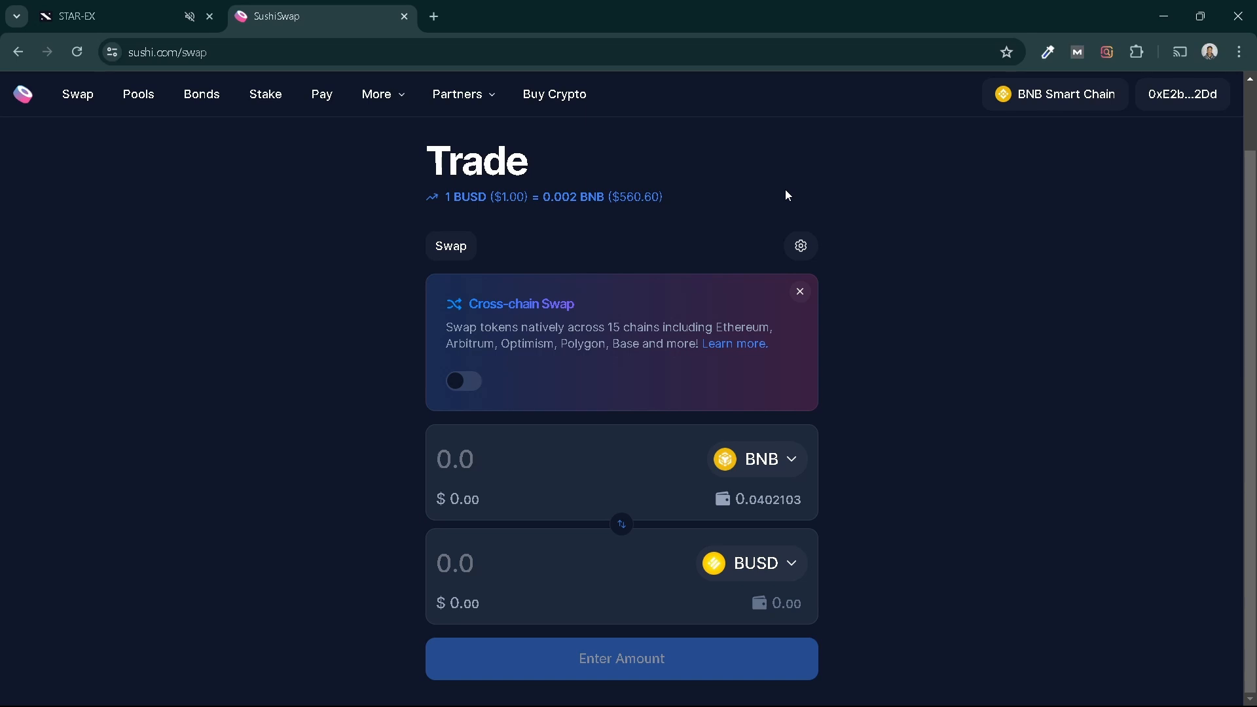
Step: Search the web for "bnb to btt" in a new tab and open CoinGecko's BTT to BNB price page
{"action": "key", "text": "ctrl+t"}
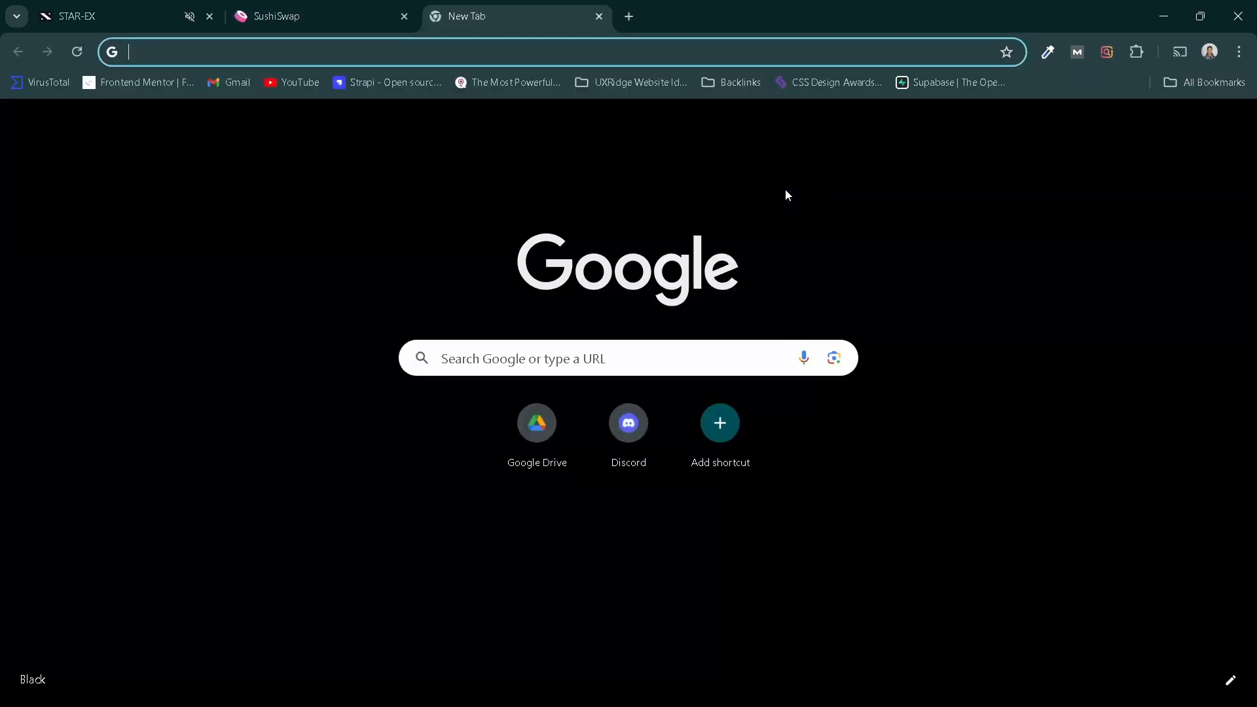
{"action": "type", "text": "bnb"}
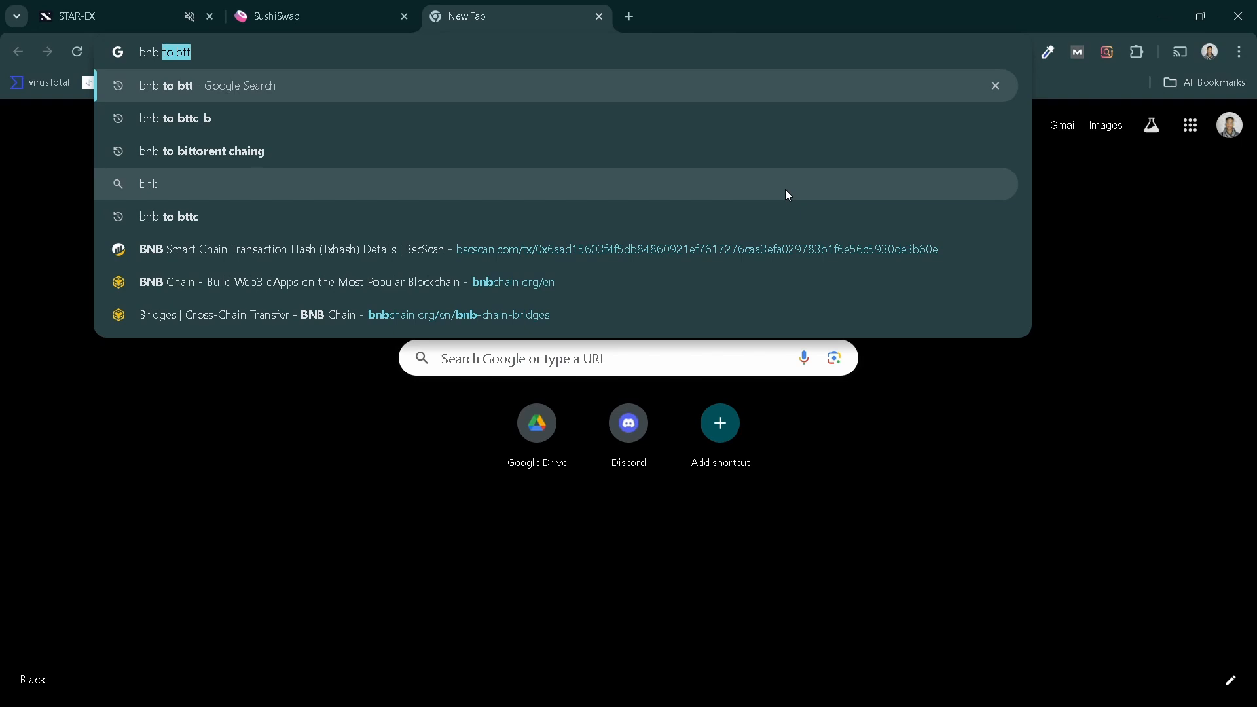
{"action": "key", "text": "Right"}
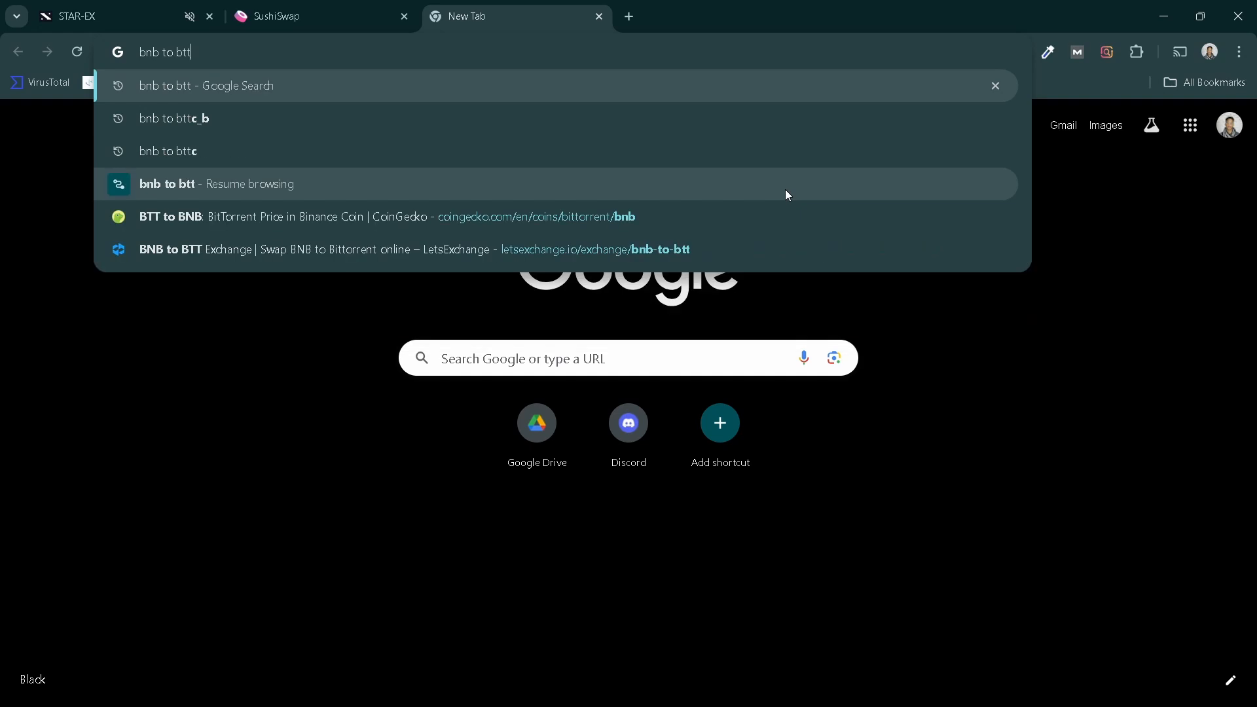
{"action": "key", "text": "Return"}
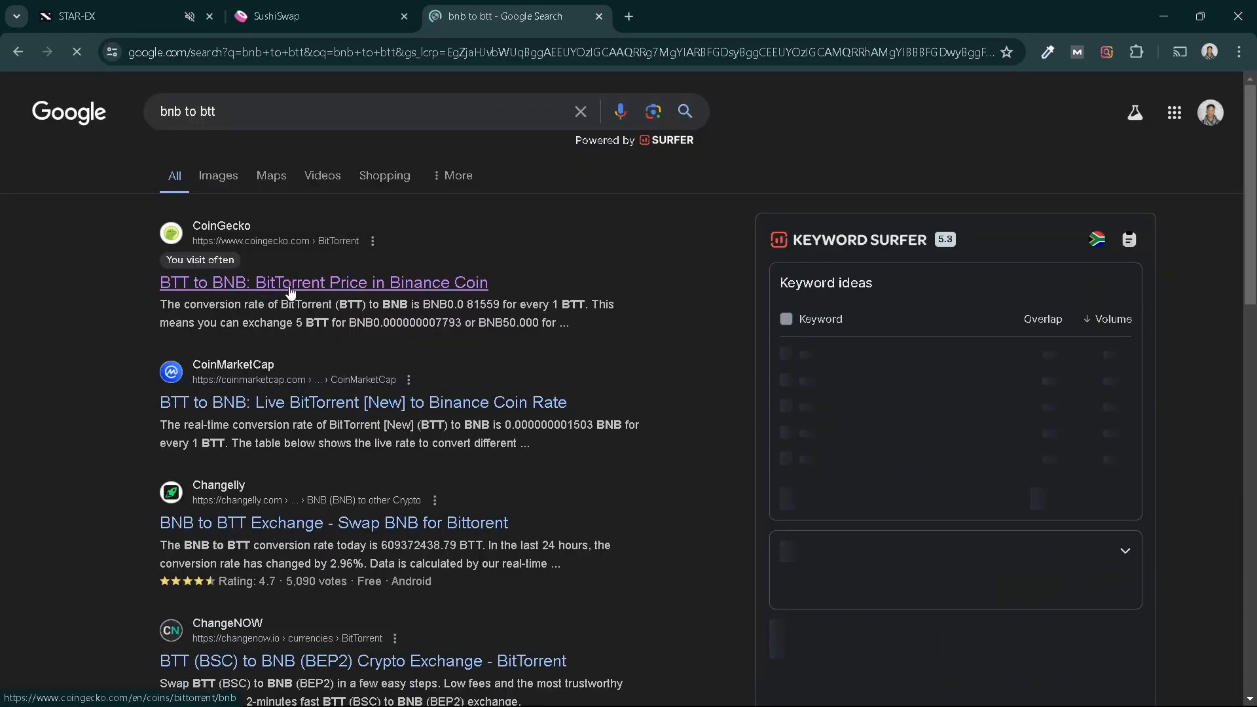
{"action": "left_click", "coordinate": [290, 289]}
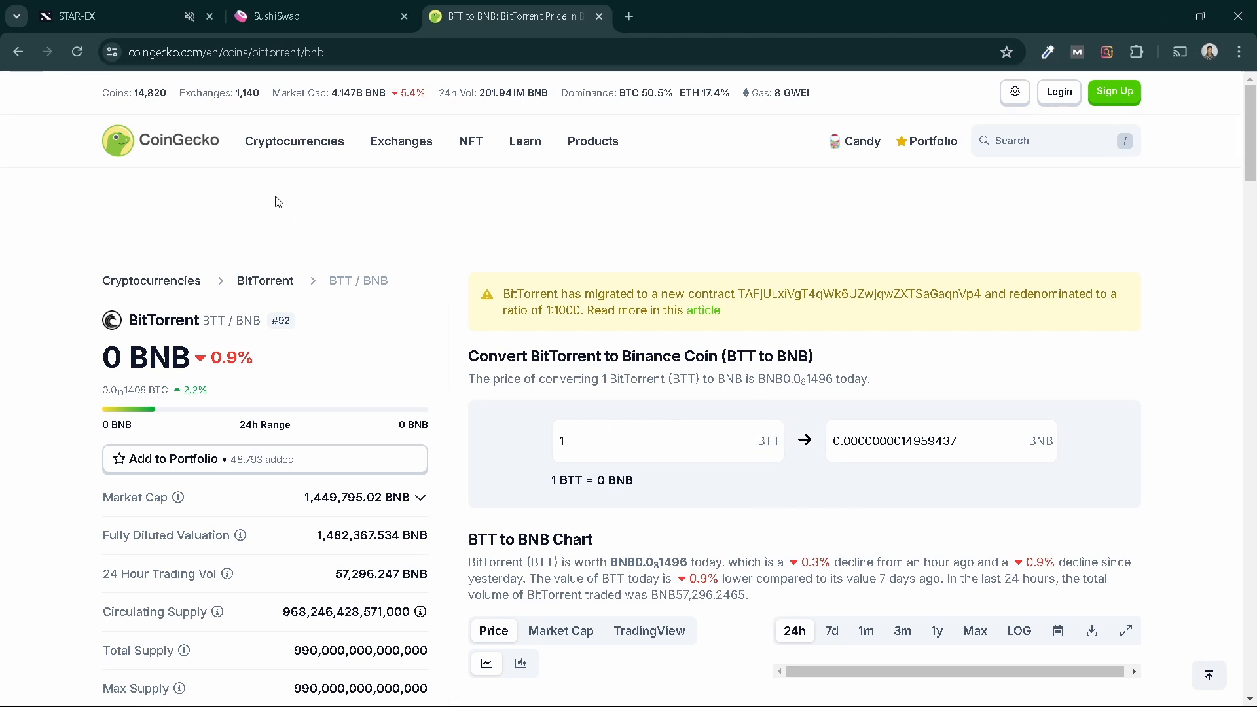
Step: Check the ticket's price on the STAR-EX product page and enter 1000000 BTT in the CoinGecko converter
{"action": "left_click", "coordinate": [121, 15]}
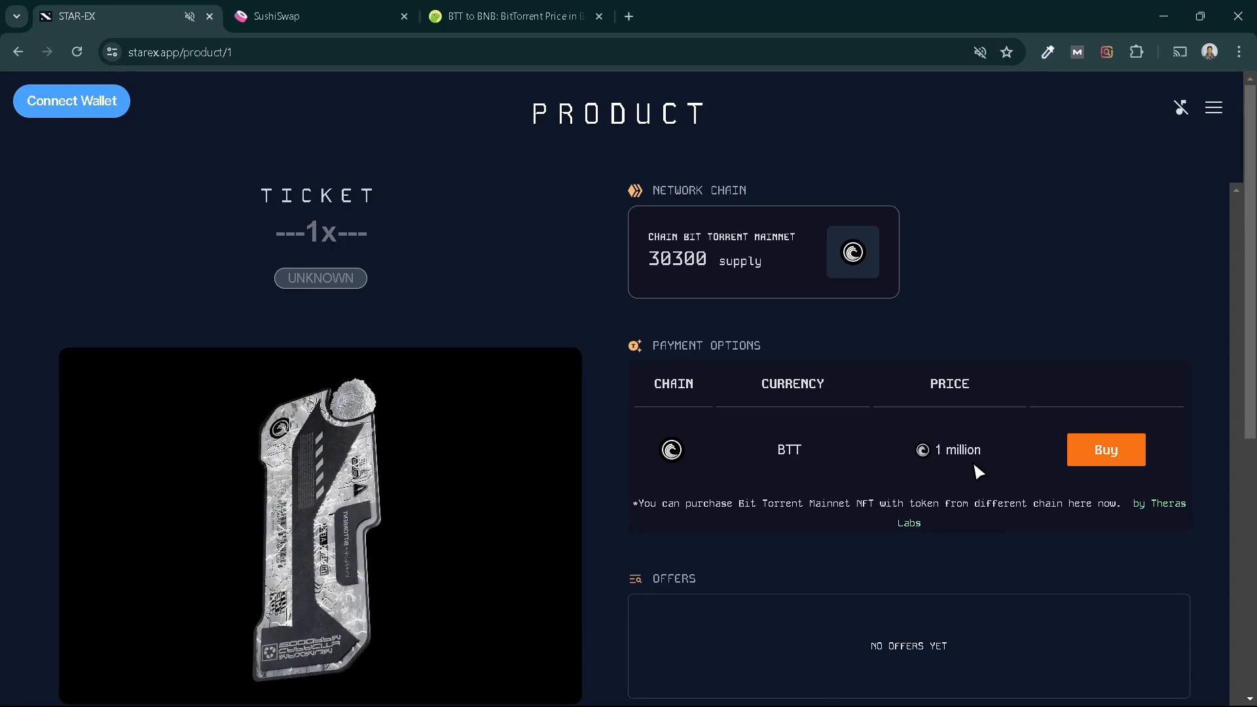
{"action": "left_click", "coordinate": [488, 14]}
{"action": "left_click", "coordinate": [612, 437]}
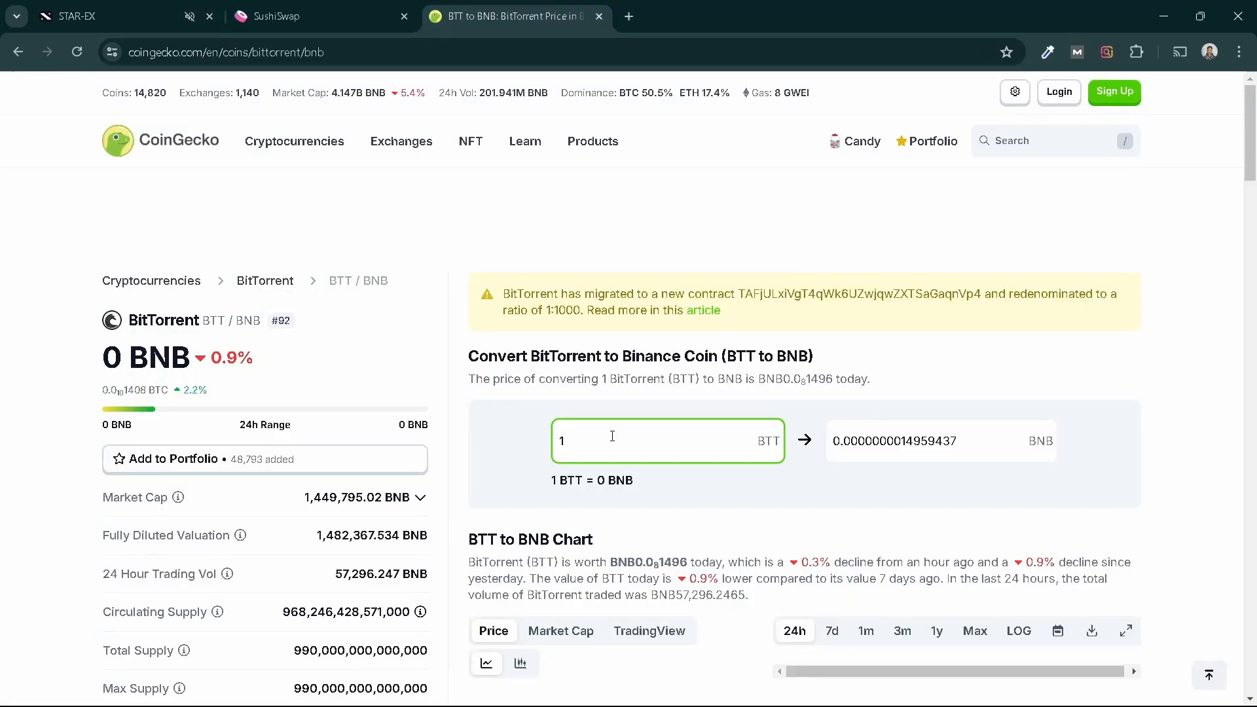
{"action": "type", "text": "000000"}
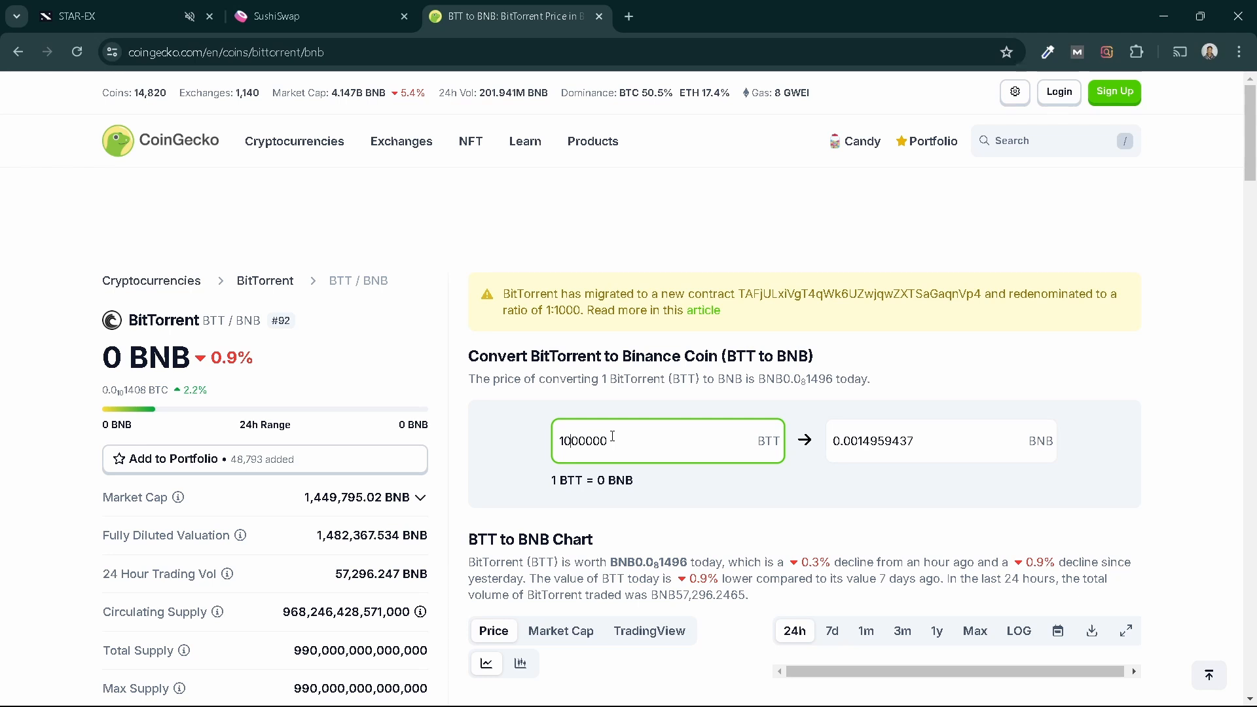
Step: Raise the BTT amount in the CoinGecko converter to 1200000
{"action": "key", "text": "Left"}
{"action": "key", "text": "Left"}
{"action": "key", "text": "Left"}
{"action": "key", "text": "Left"}
{"action": "key", "text": "Left"}
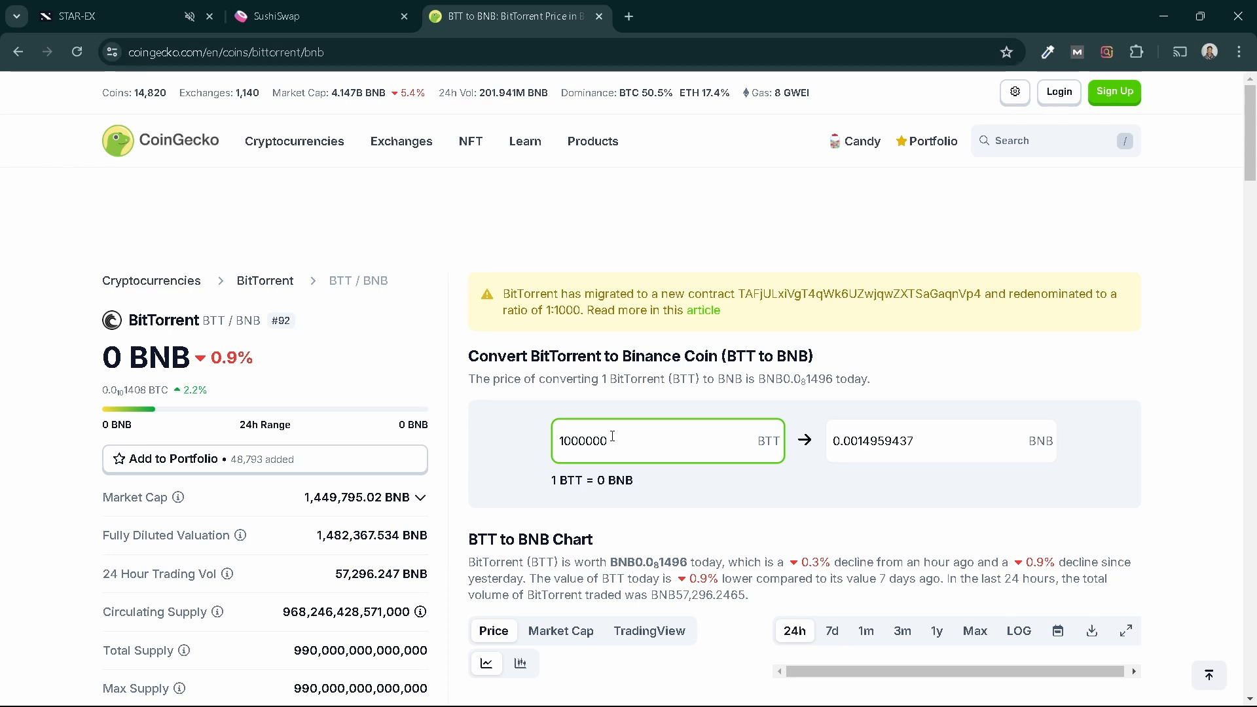
{"action": "key", "text": "shift+Left"}
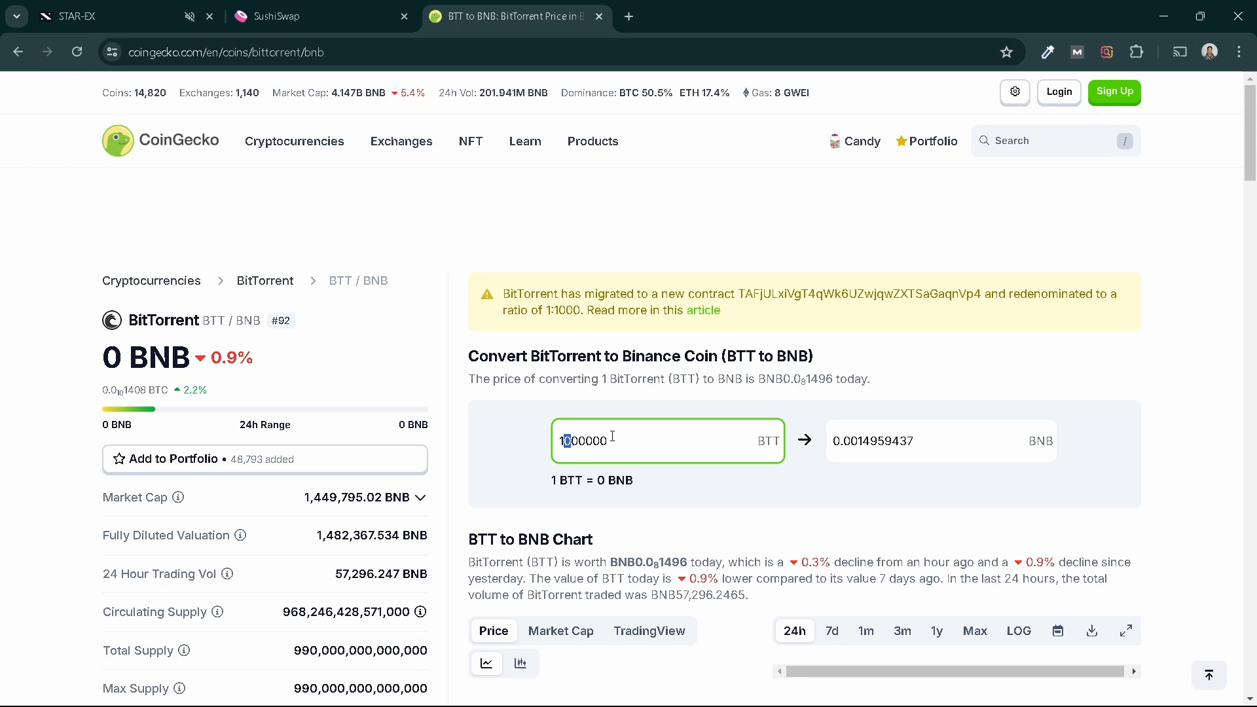
{"action": "type", "text": "2"}
{"action": "left_click", "coordinate": [694, 495]}
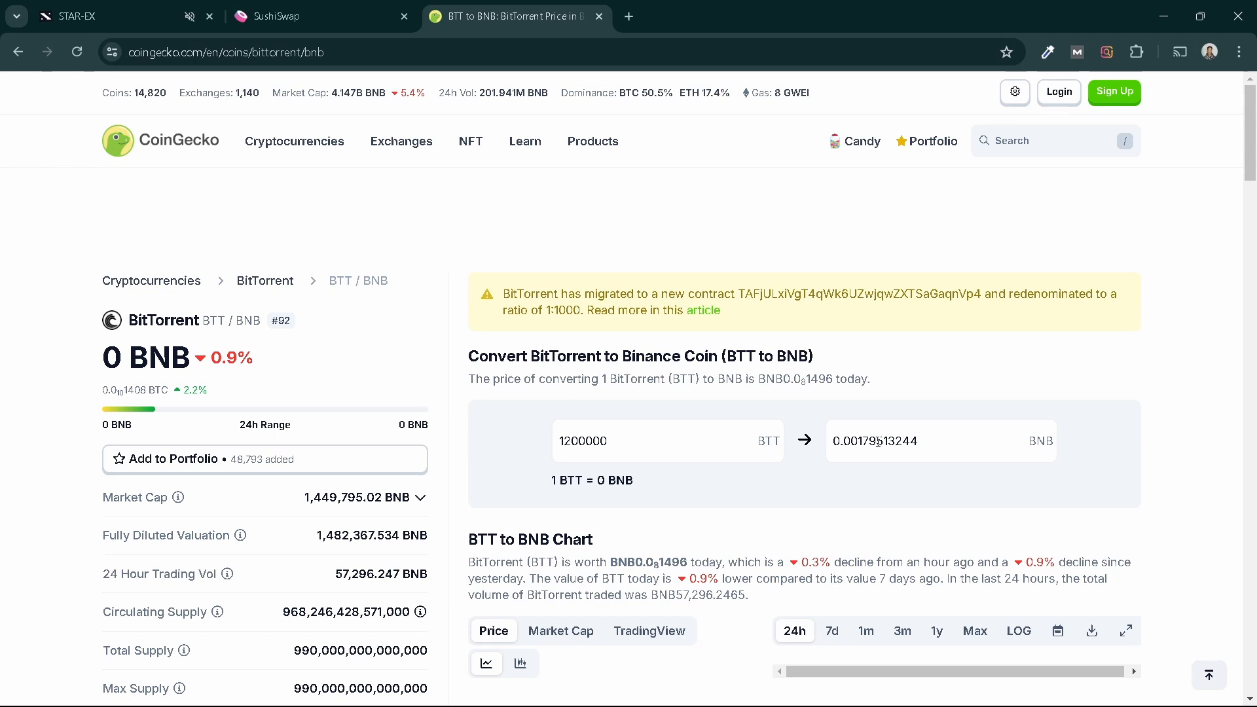
Step: Copy the converted amount of 0.00179513244 BNB from CoinGecko and paste it as the BNB sell amount on SushiSwap
{"action": "left_click_drag", "start_coordinate": [931, 441], "coordinate": [819, 448]}
{"action": "key", "text": "ctrl+c"}
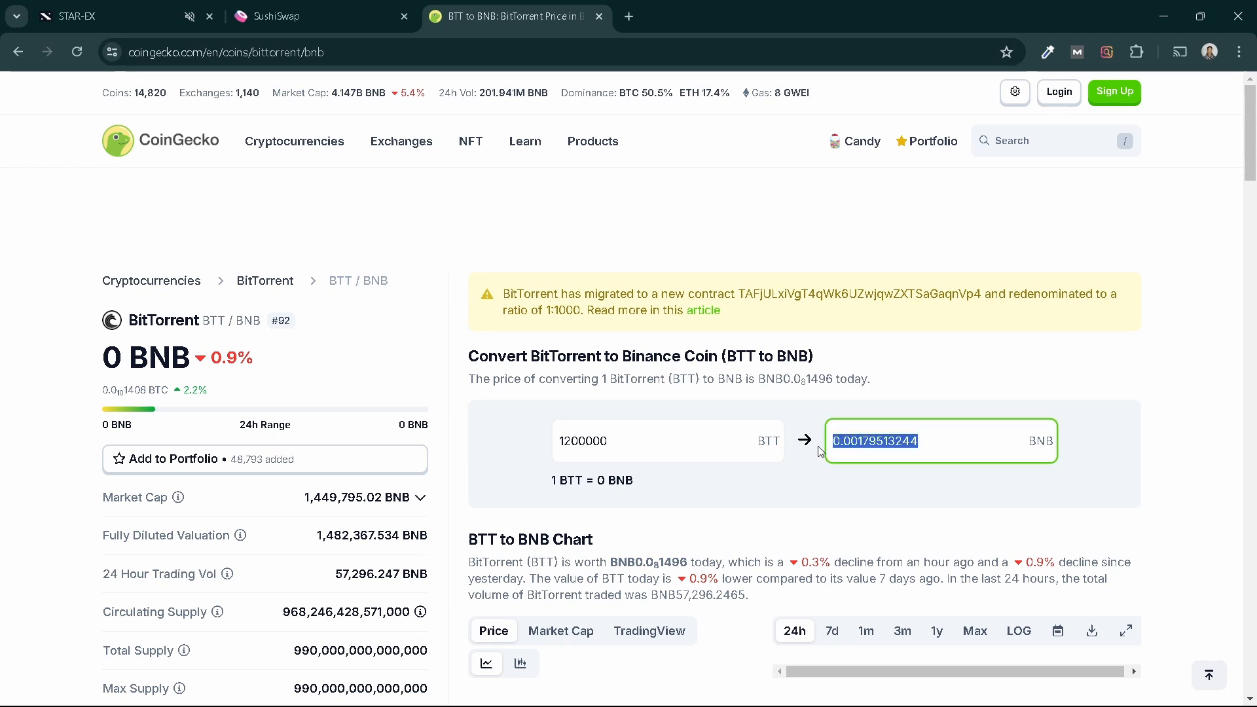
{"action": "left_click", "coordinate": [356, 23]}
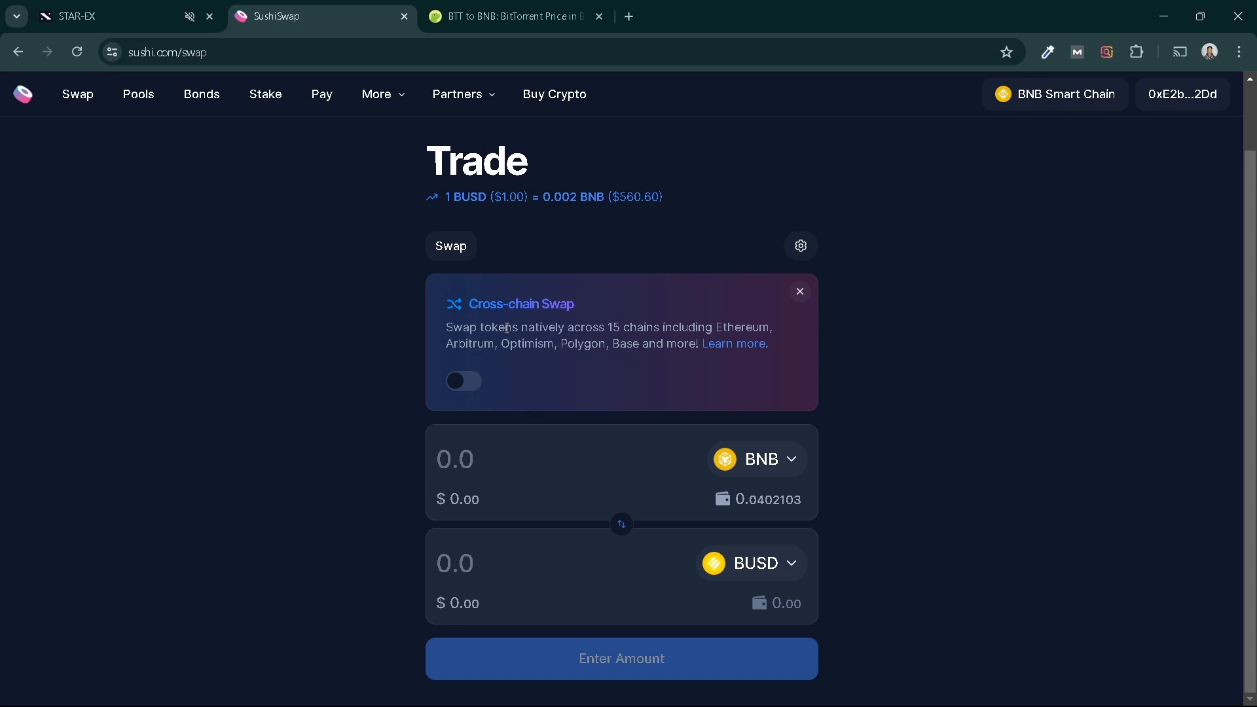
{"action": "key", "text": "ctrl+v"}
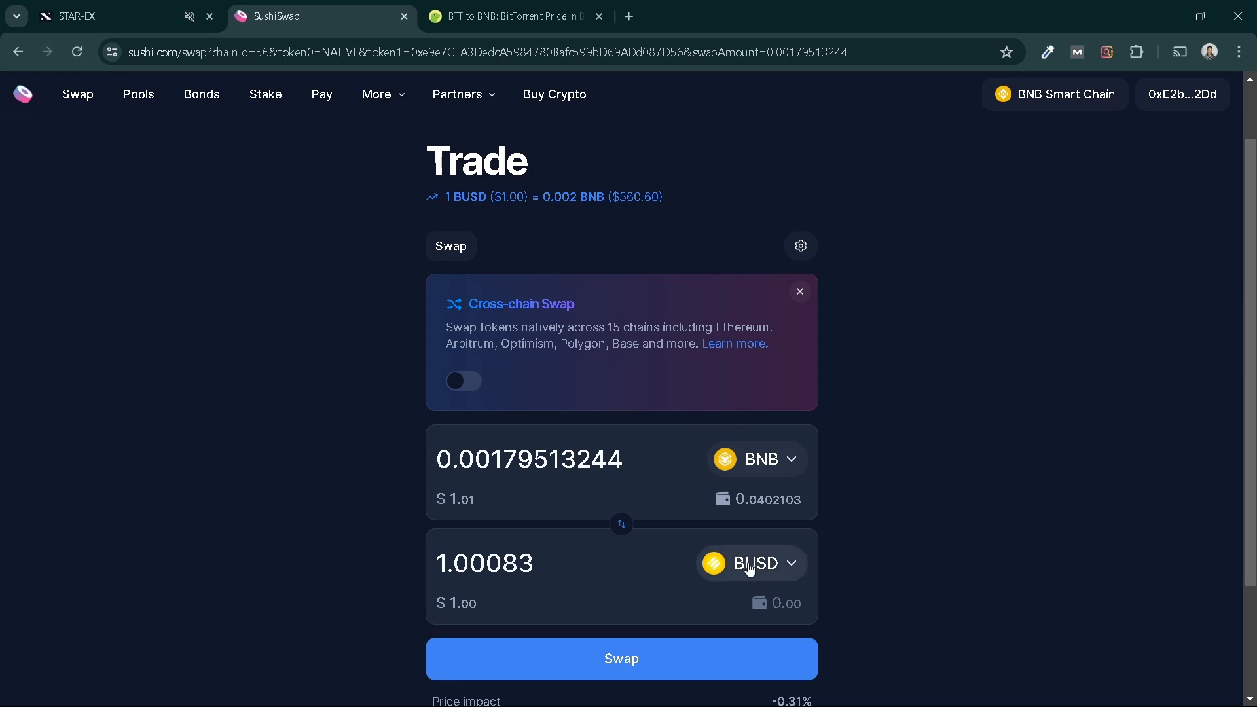
Step: Search for "btt" and select the BitTorrent token already held in the wallet as the token to receive
{"action": "left_click", "coordinate": [749, 568]}
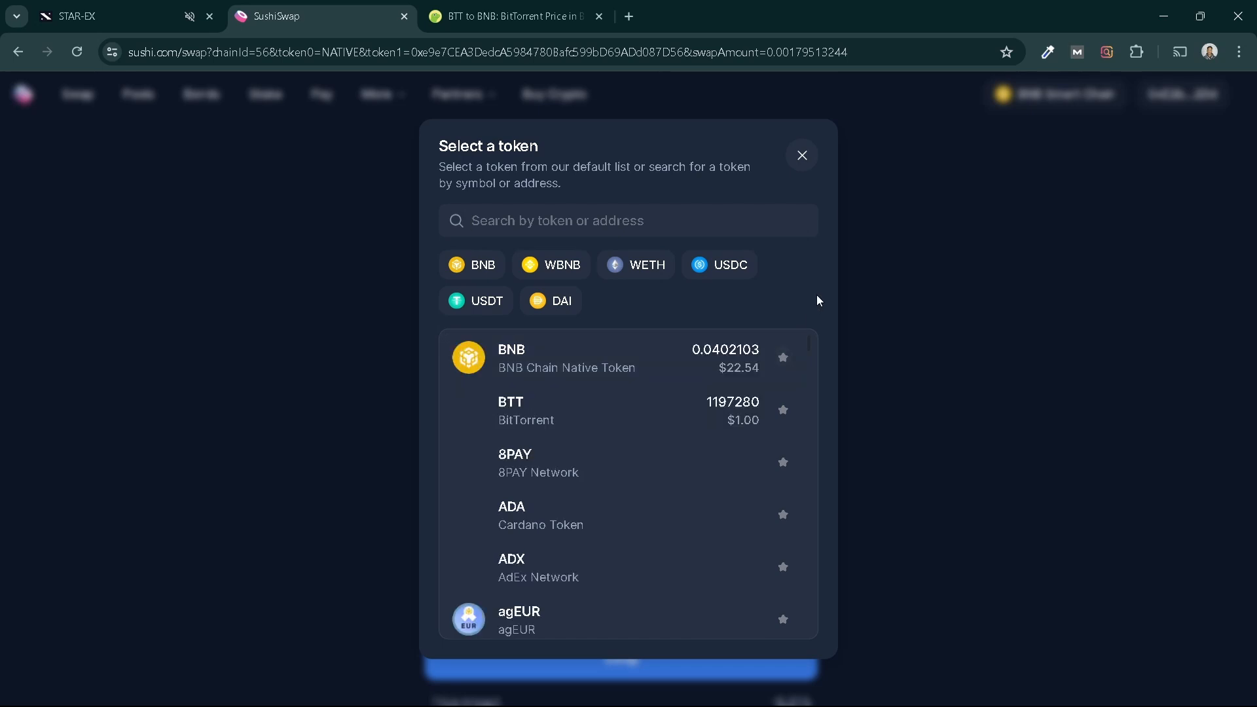
{"action": "type", "text": "btt"}
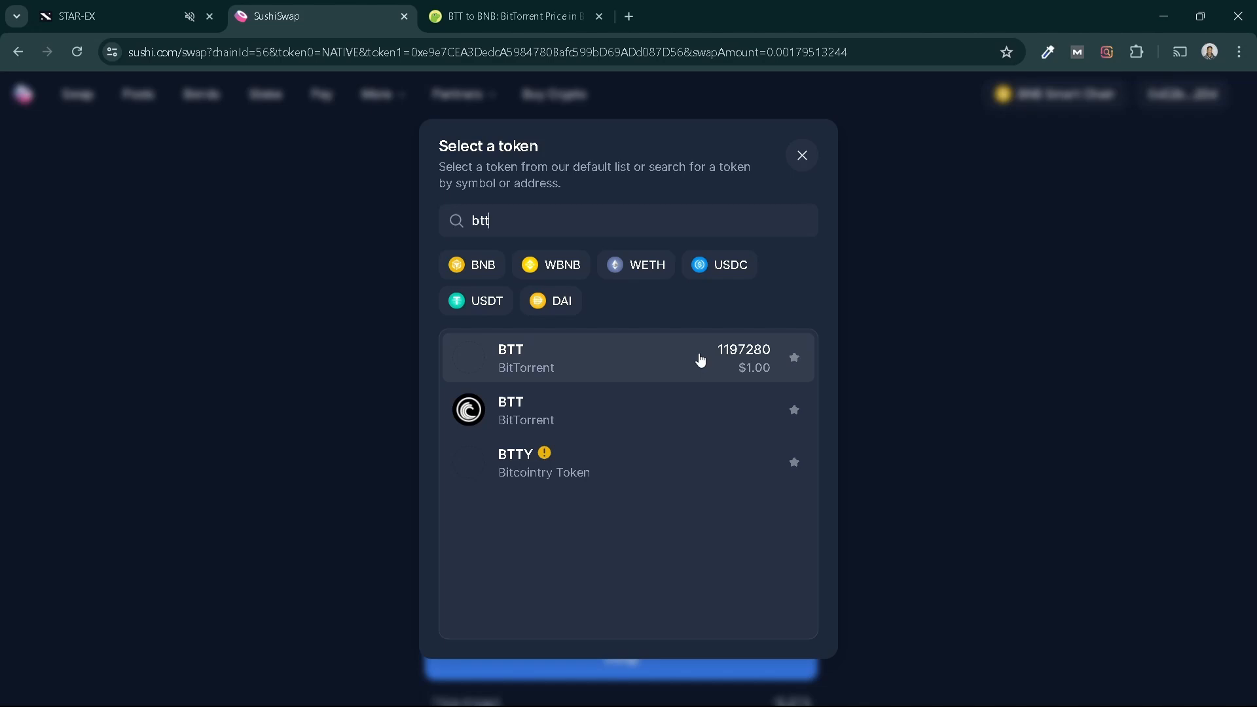
{"action": "left_click", "coordinate": [641, 374]}
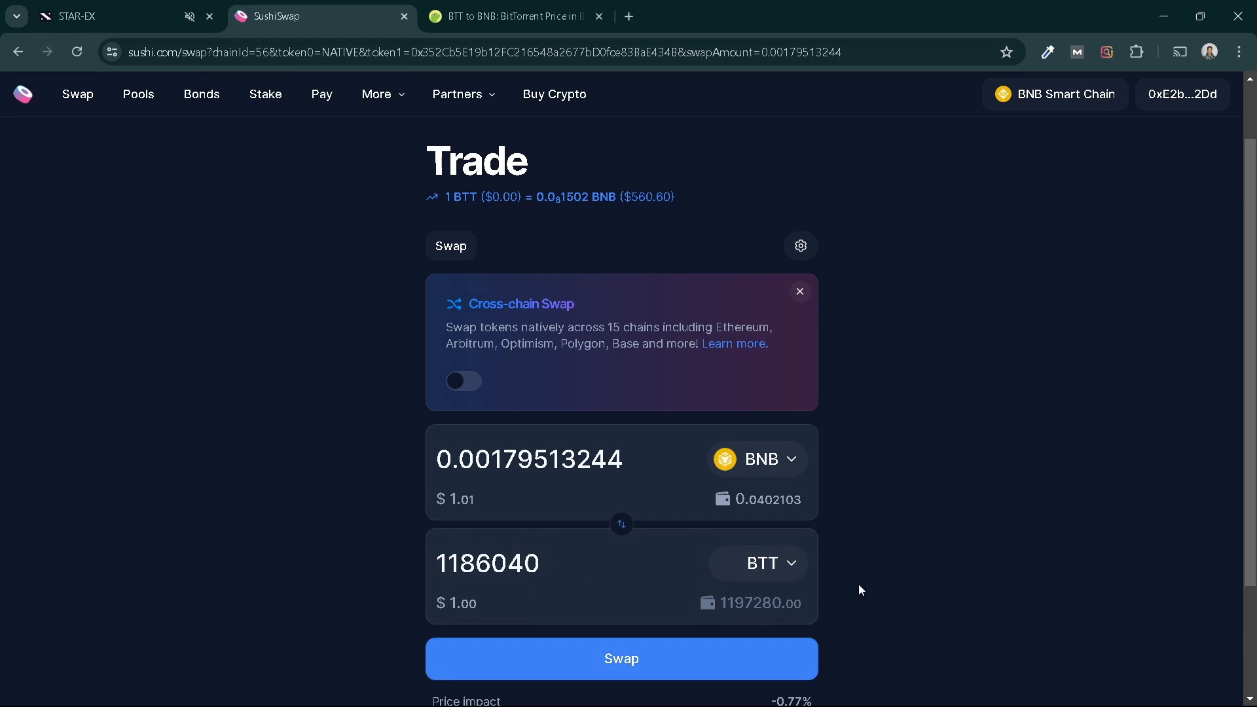
Step: Swap the BNB for BTT, confirm the transaction in MetaMask, and close the completed swap's dialog
{"action": "scroll", "coordinate": [863, 589], "scroll_direction": "down", "scroll_amount": 1}
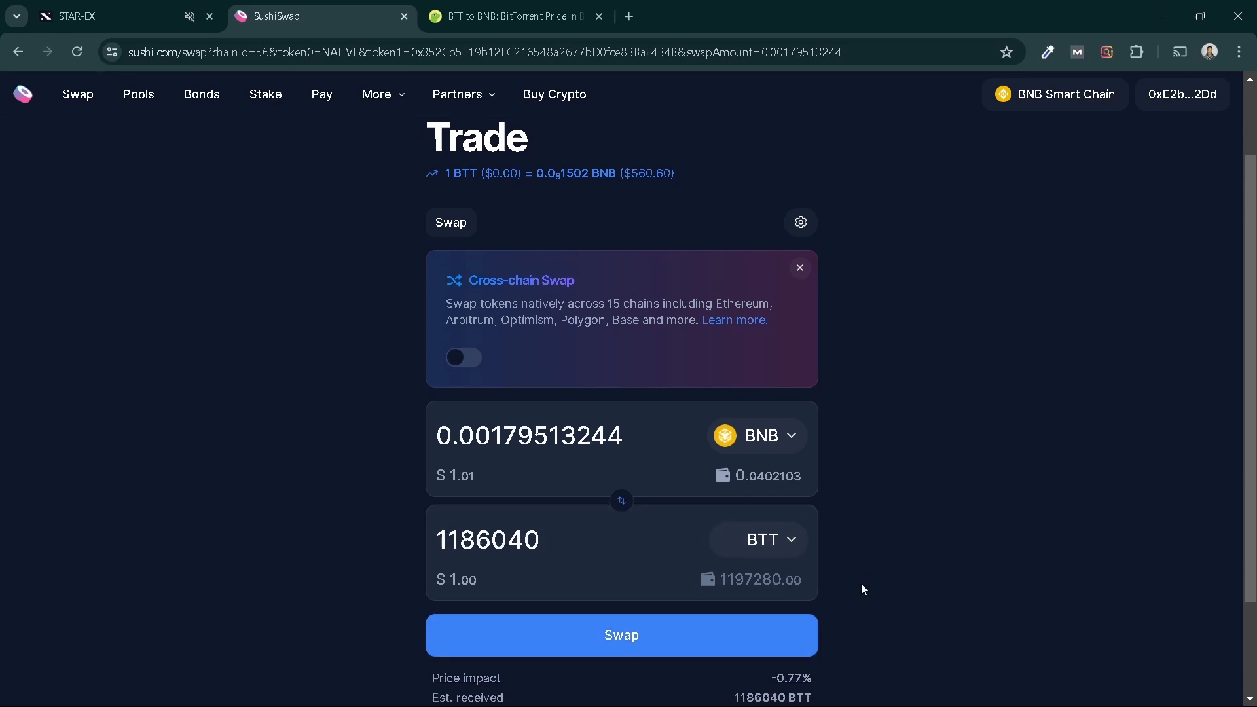
{"action": "left_click", "coordinate": [666, 630]}
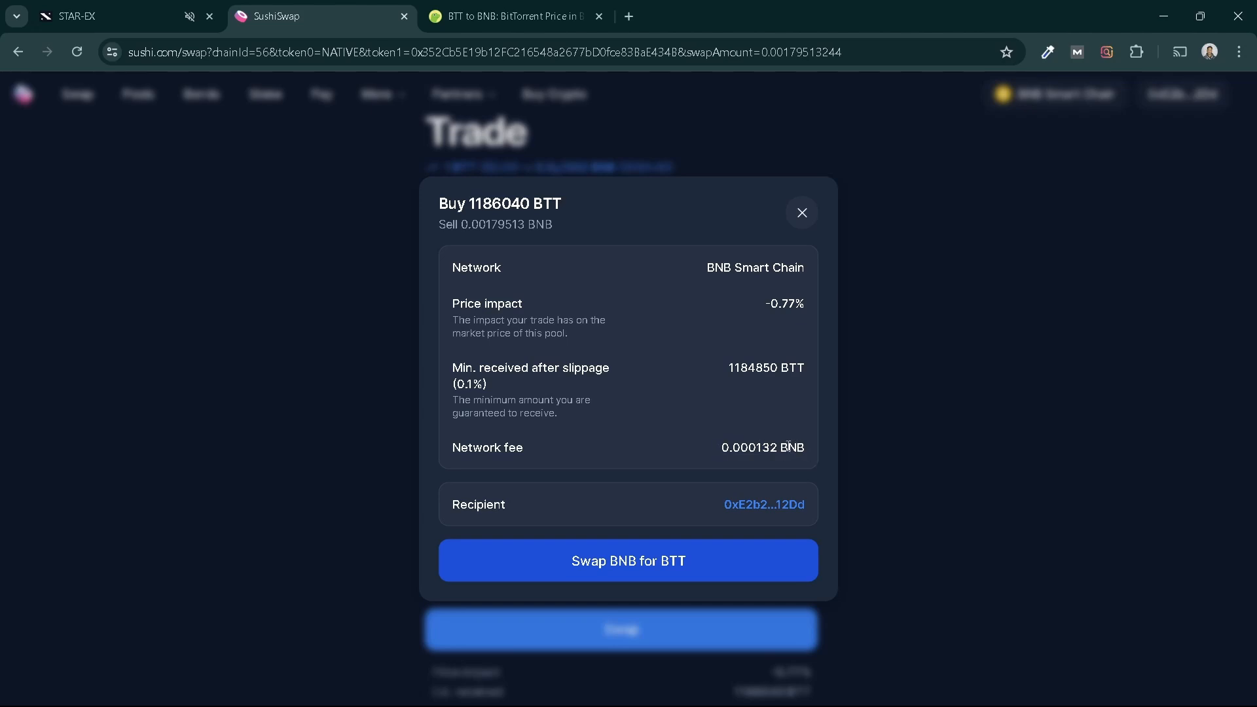
{"action": "left_click", "coordinate": [732, 568]}
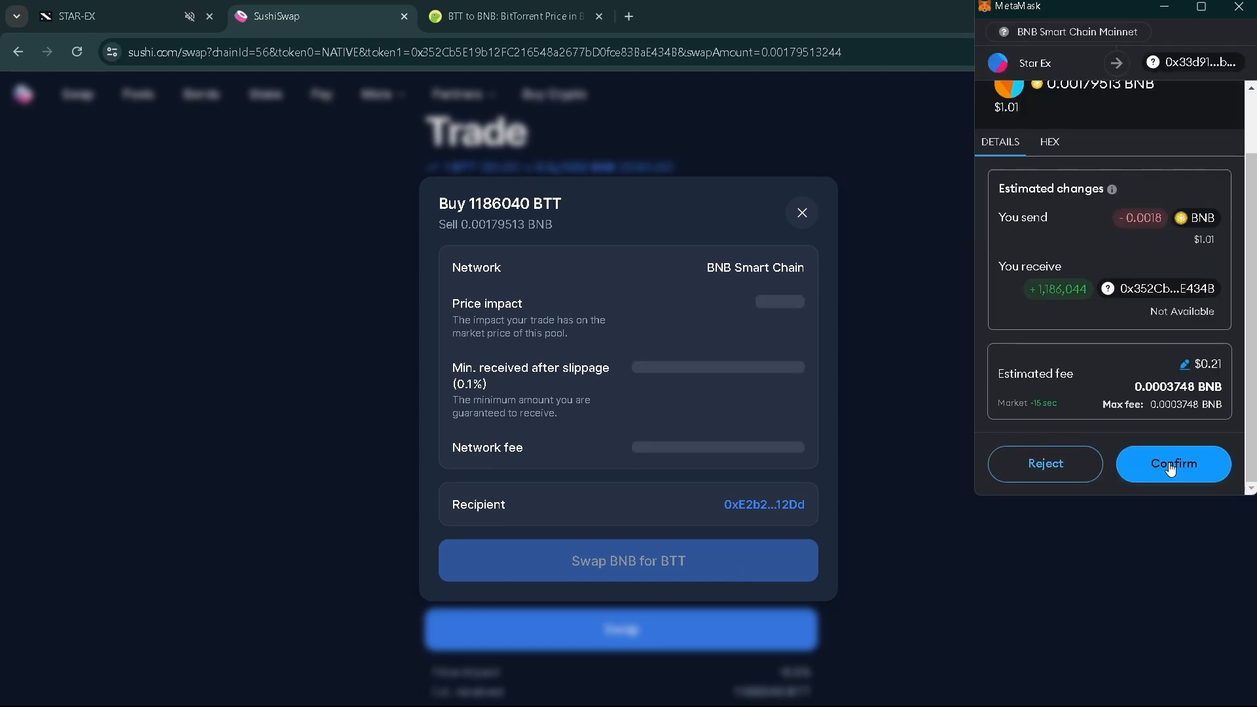
{"action": "left_click", "coordinate": [1171, 463]}
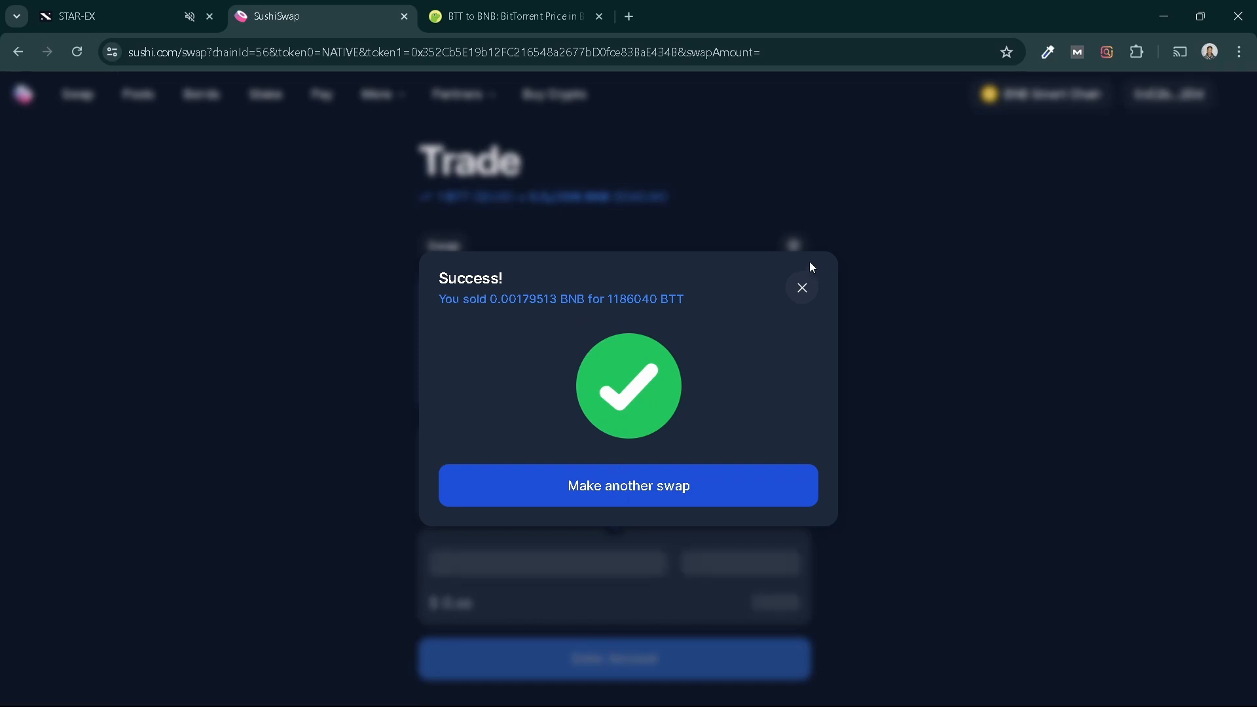
{"action": "left_click", "coordinate": [802, 286]}
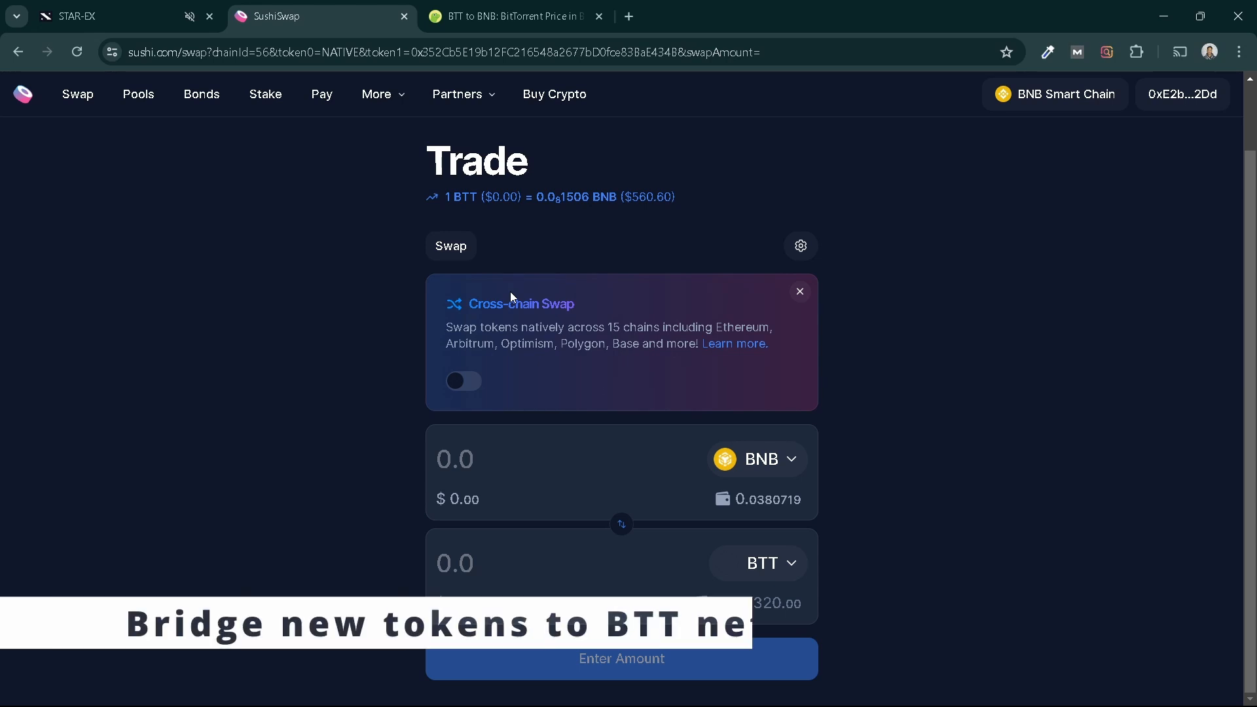
Step: Search the web for "bittorent bridge" in a new tab and open the BitTorrent Bridge page
{"action": "left_click", "coordinate": [628, 17]}
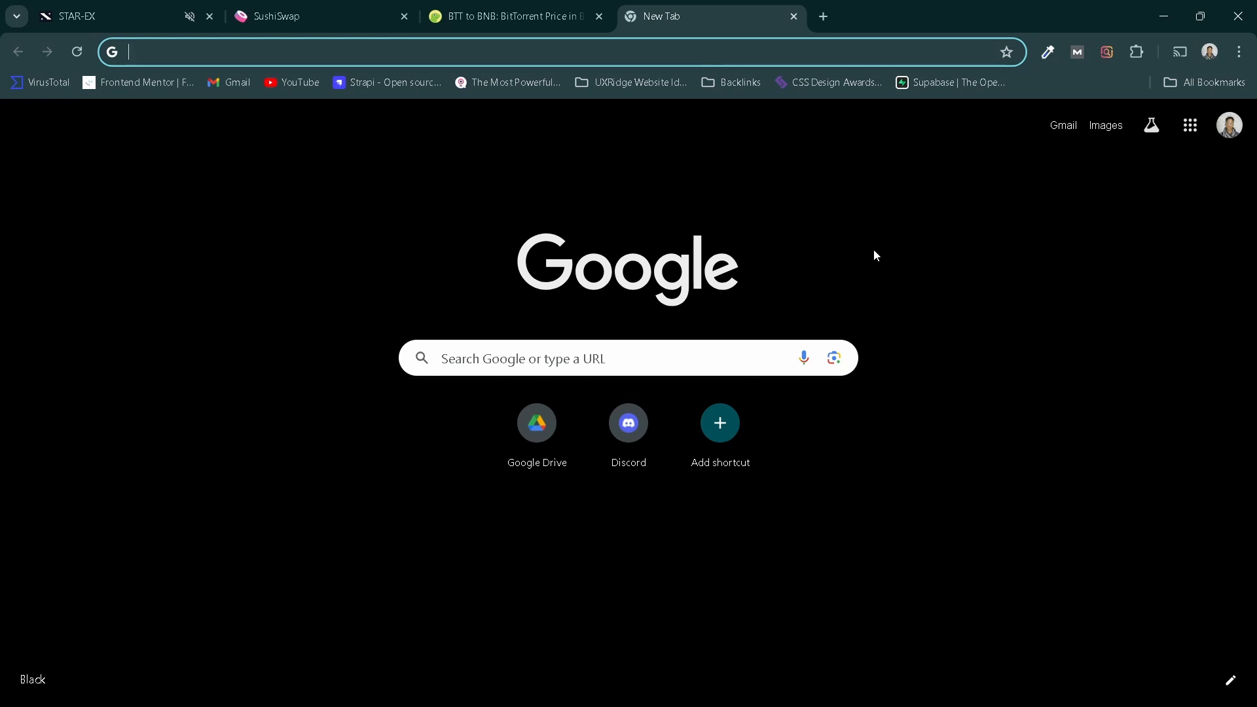
{"action": "type", "text": "bittor"}
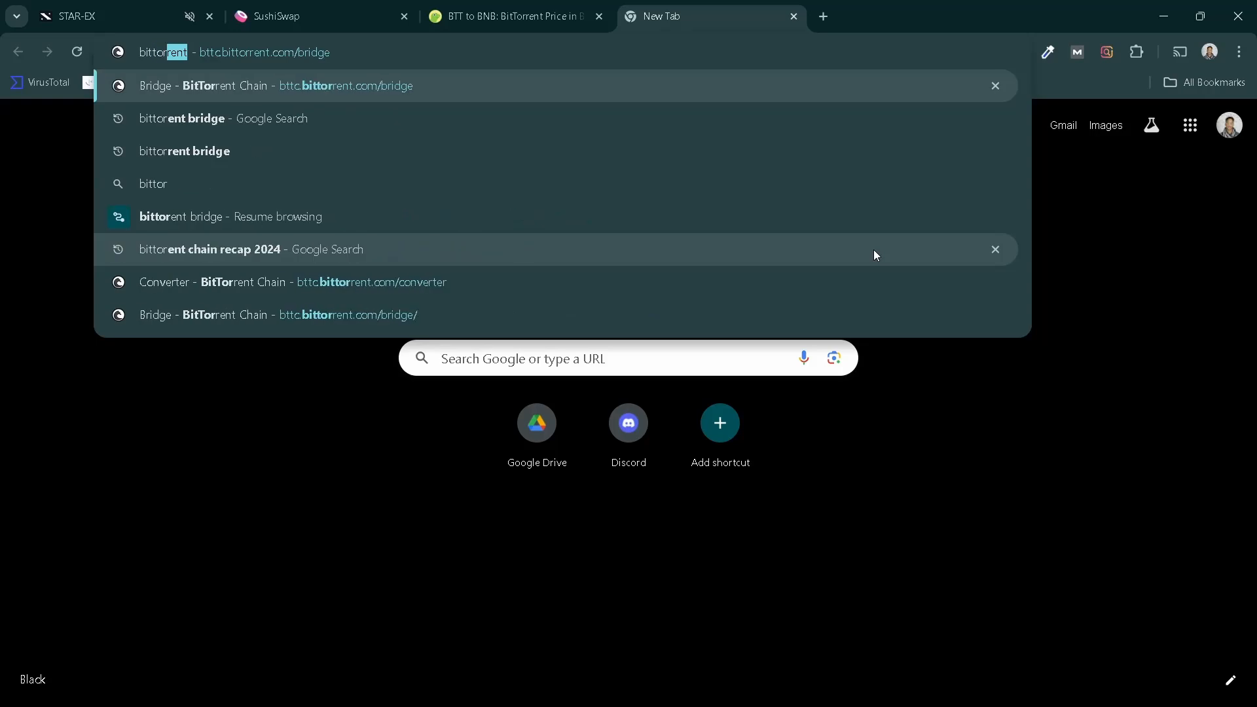
{"action": "type", "text": "ent"}
{"action": "type", "text": " bridge"}
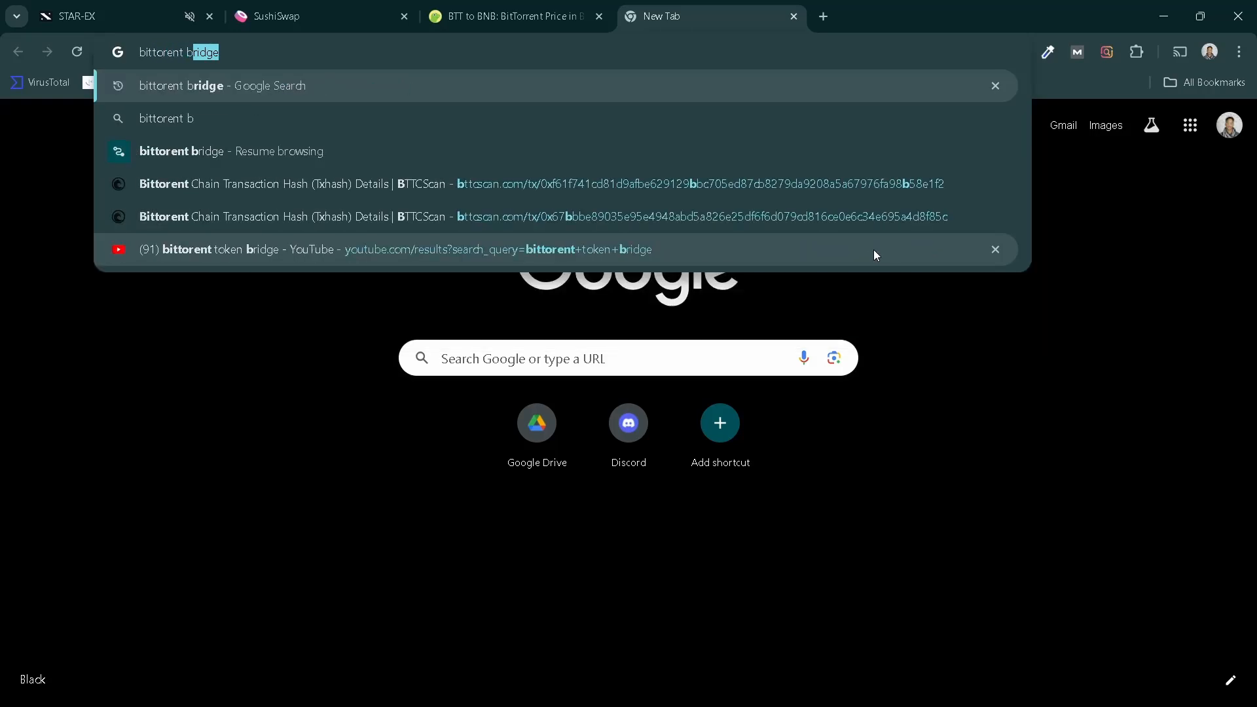
{"action": "key", "text": "Return"}
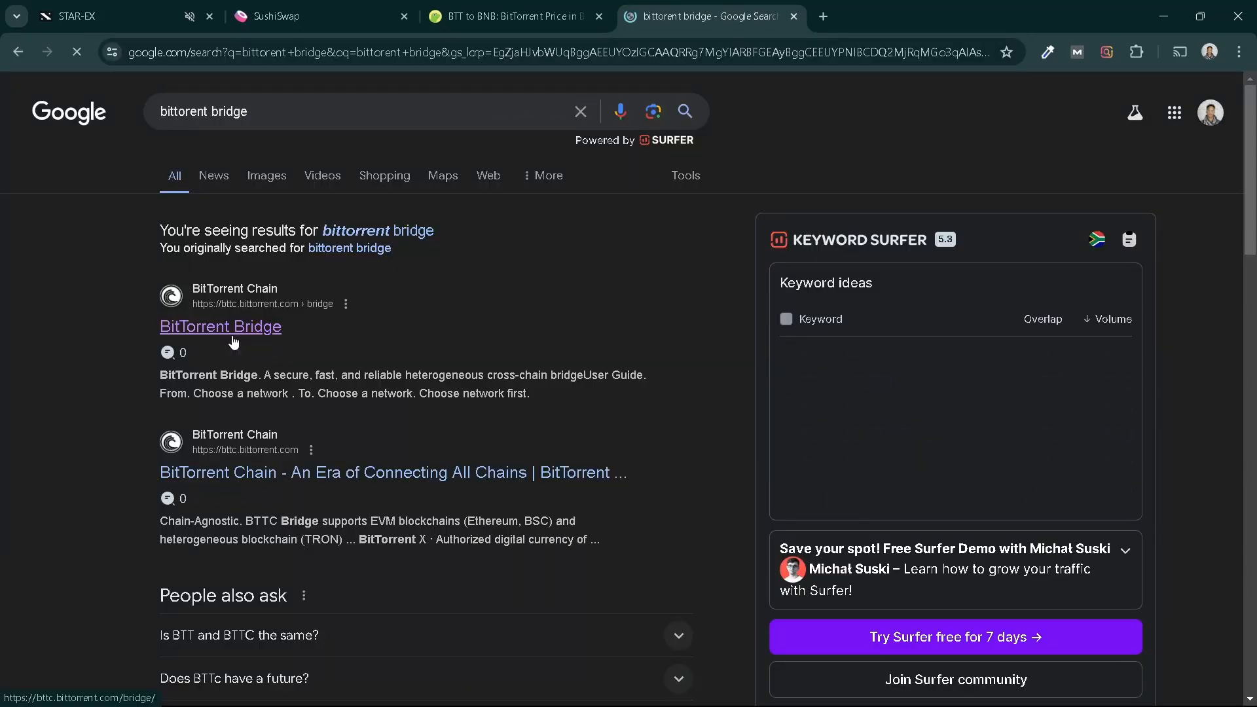
{"action": "left_click", "coordinate": [234, 342]}
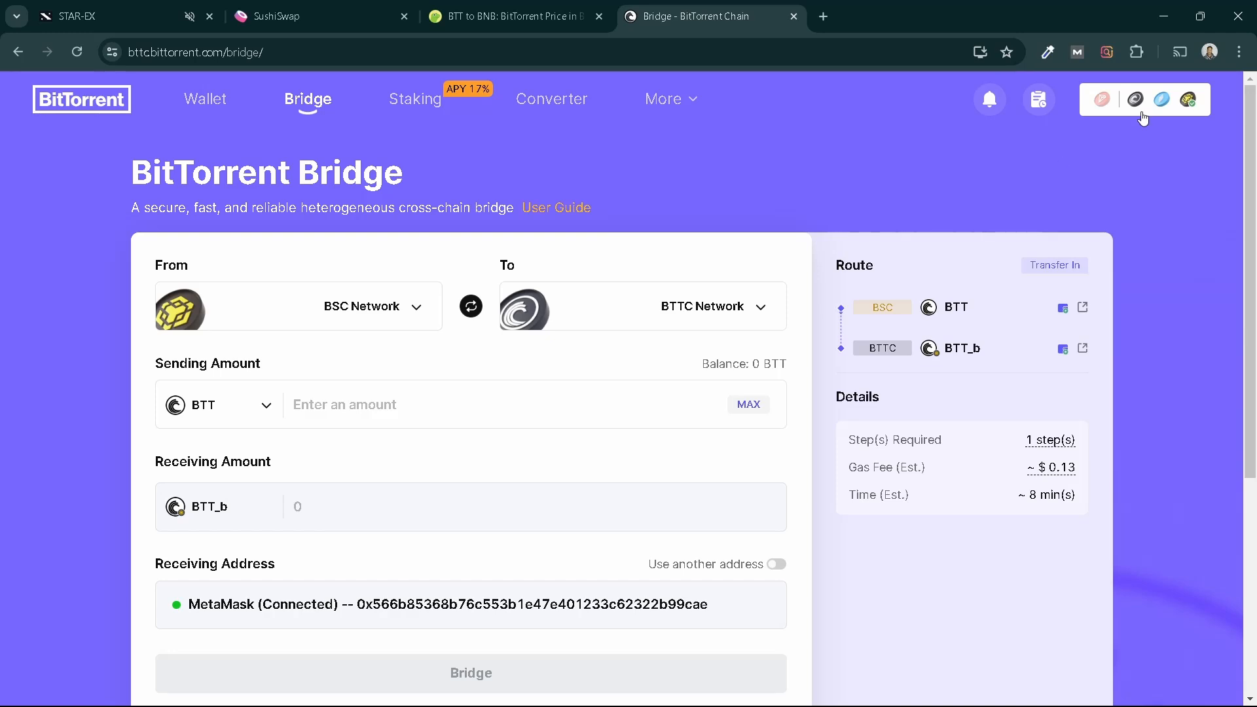
Step: Disconnect the wrong MetaMask account from the bridge and compare the available BTT balance with the one on SushiSwap
{"action": "left_click", "coordinate": [1141, 112]}
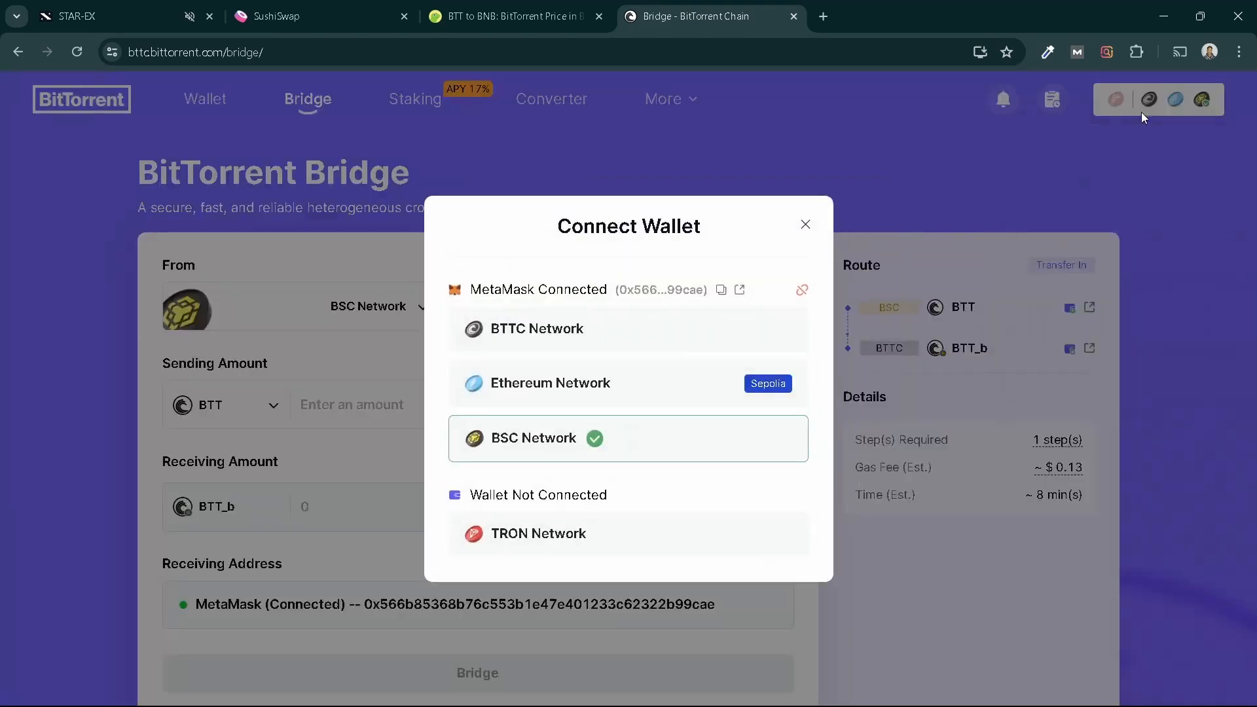
{"action": "left_click", "coordinate": [801, 290]}
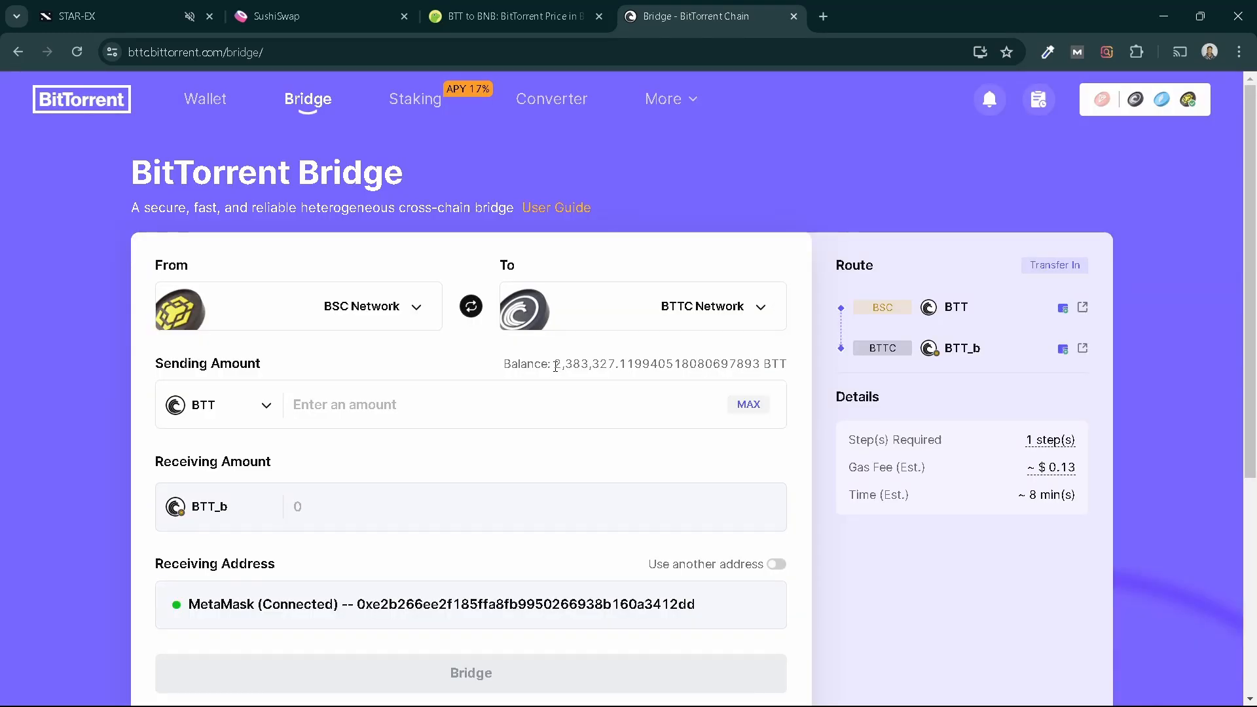
{"action": "left_click_drag", "start_coordinate": [556, 365], "coordinate": [615, 366]}
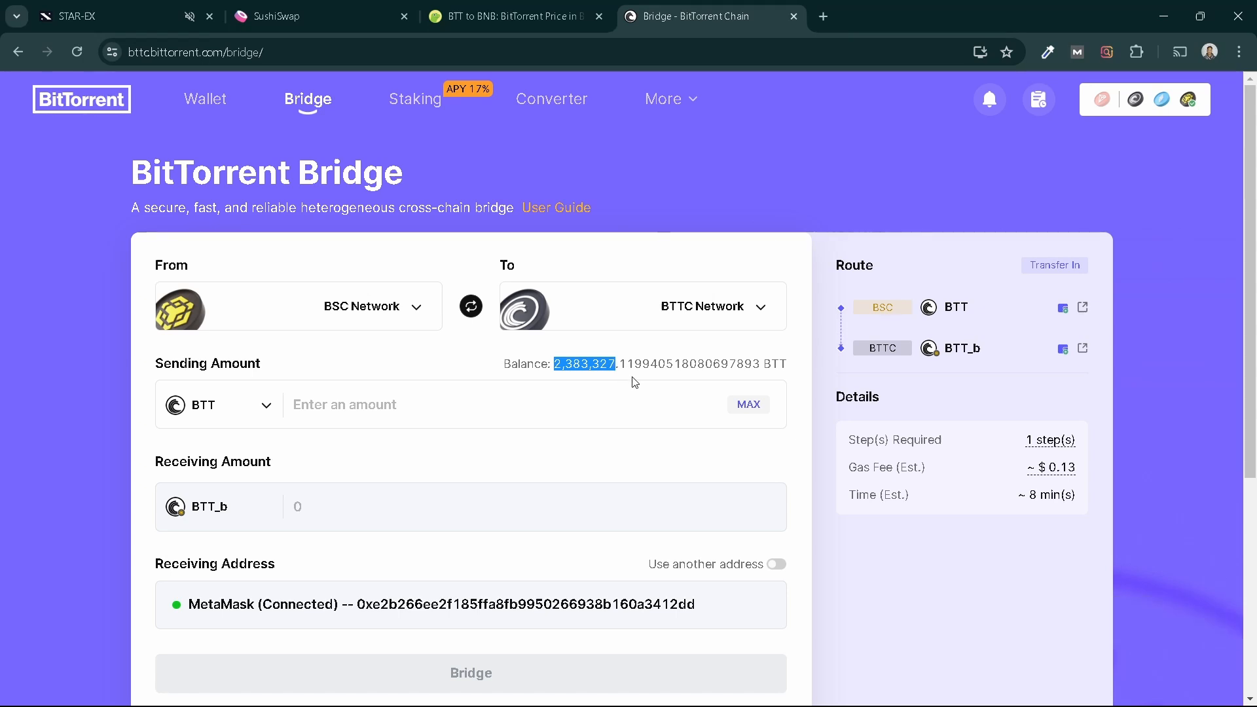
{"action": "left_click", "coordinate": [633, 381]}
{"action": "left_click", "coordinate": [359, 18]}
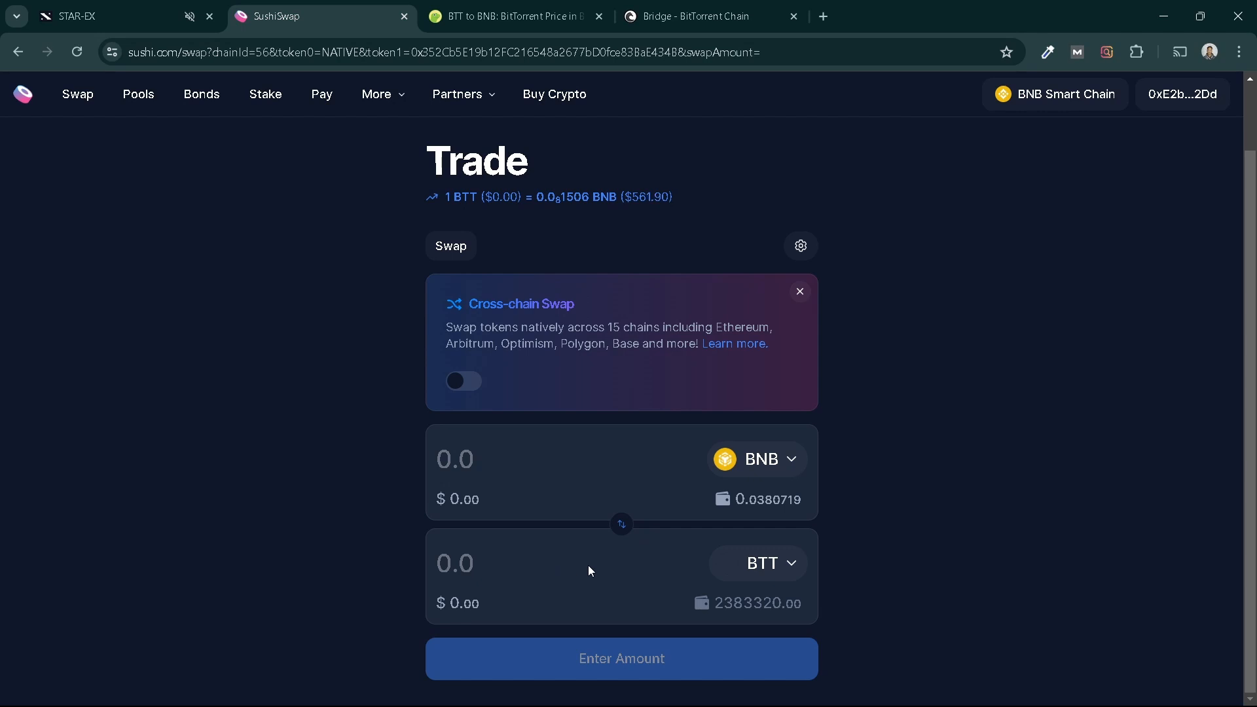
{"action": "left_click", "coordinate": [713, 16]}
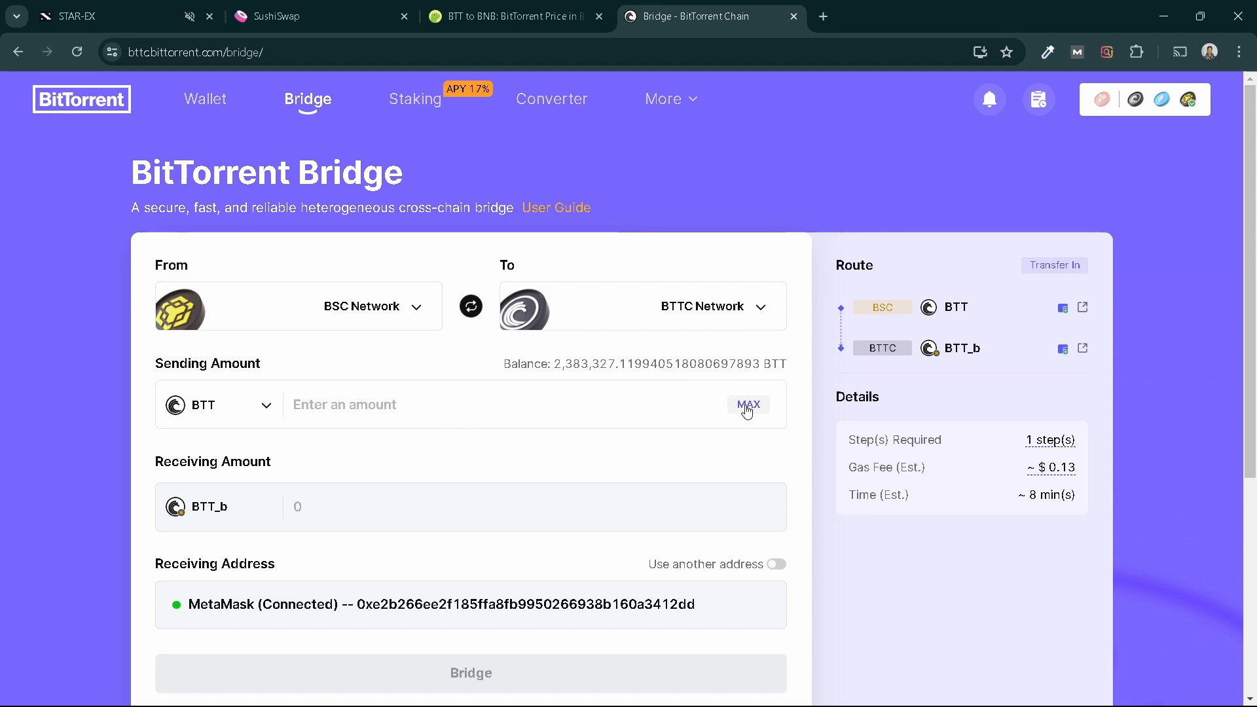
Step: Set the BTT sending amount to the full balance of 2,383,327.119940518080697893
{"action": "left_click", "coordinate": [747, 406]}
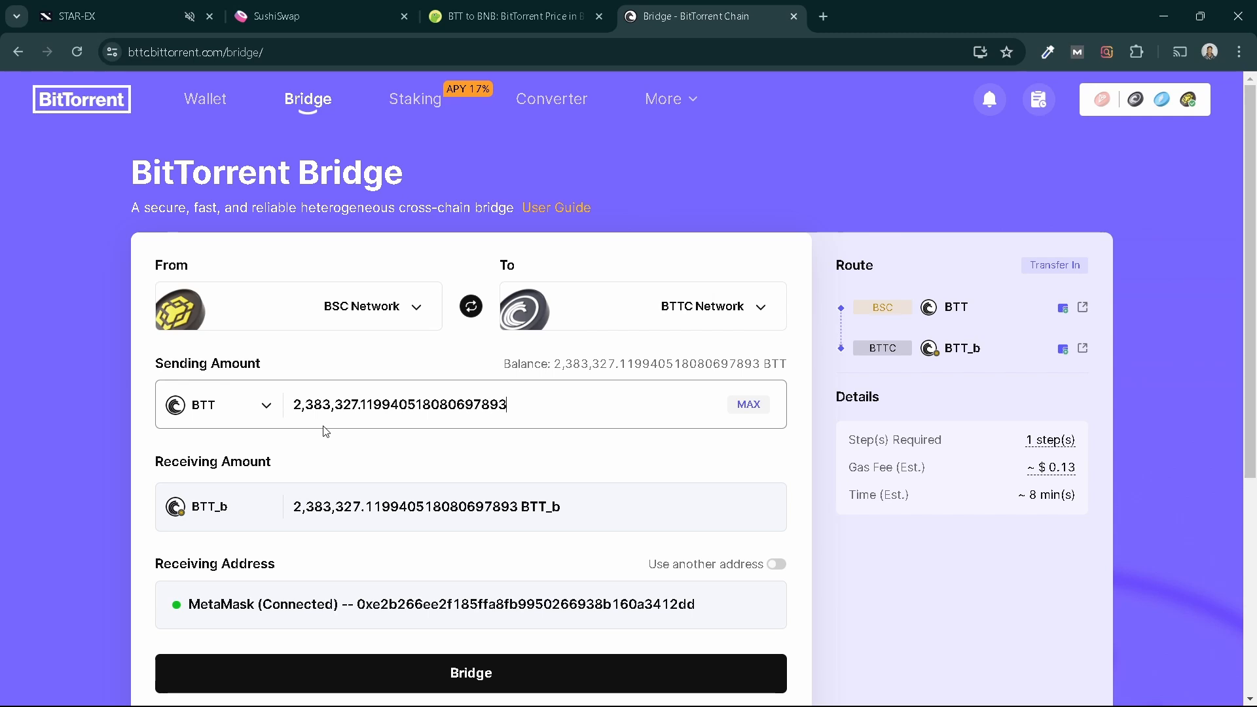
{"action": "left_click_drag", "start_coordinate": [300, 412], "coordinate": [616, 432]}
{"action": "key", "text": "Left"}
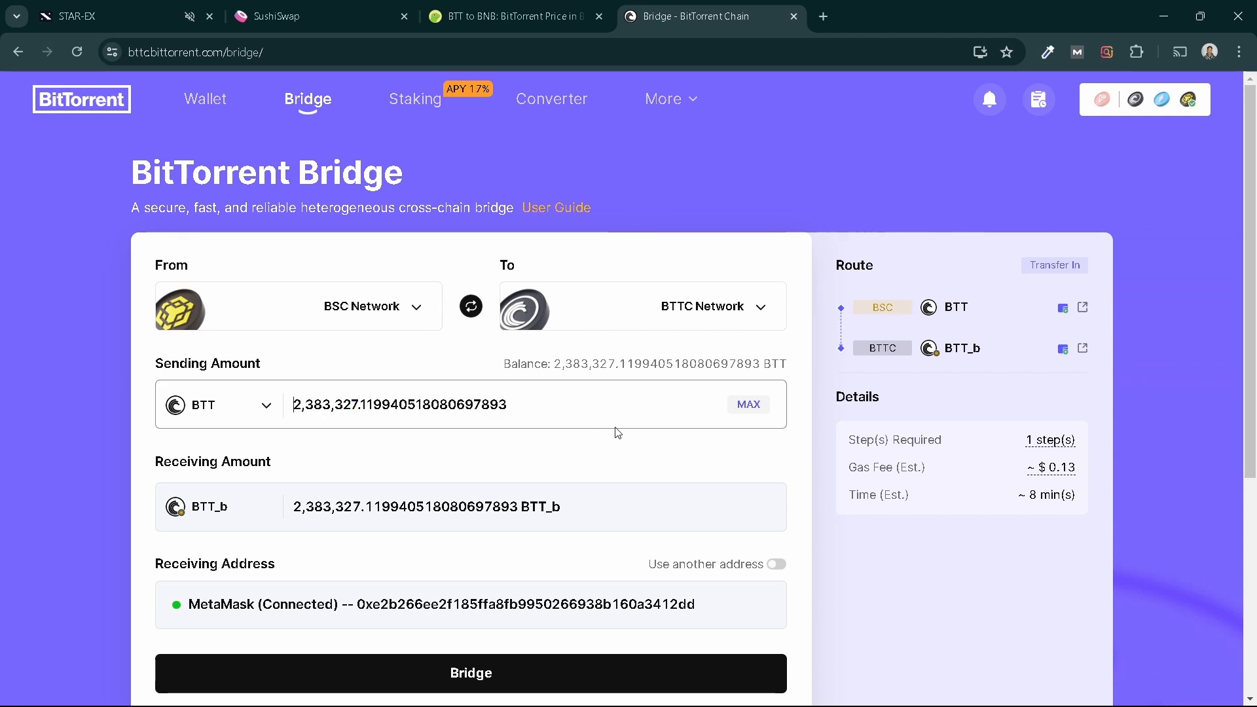
{"action": "left_click", "coordinate": [627, 469]}
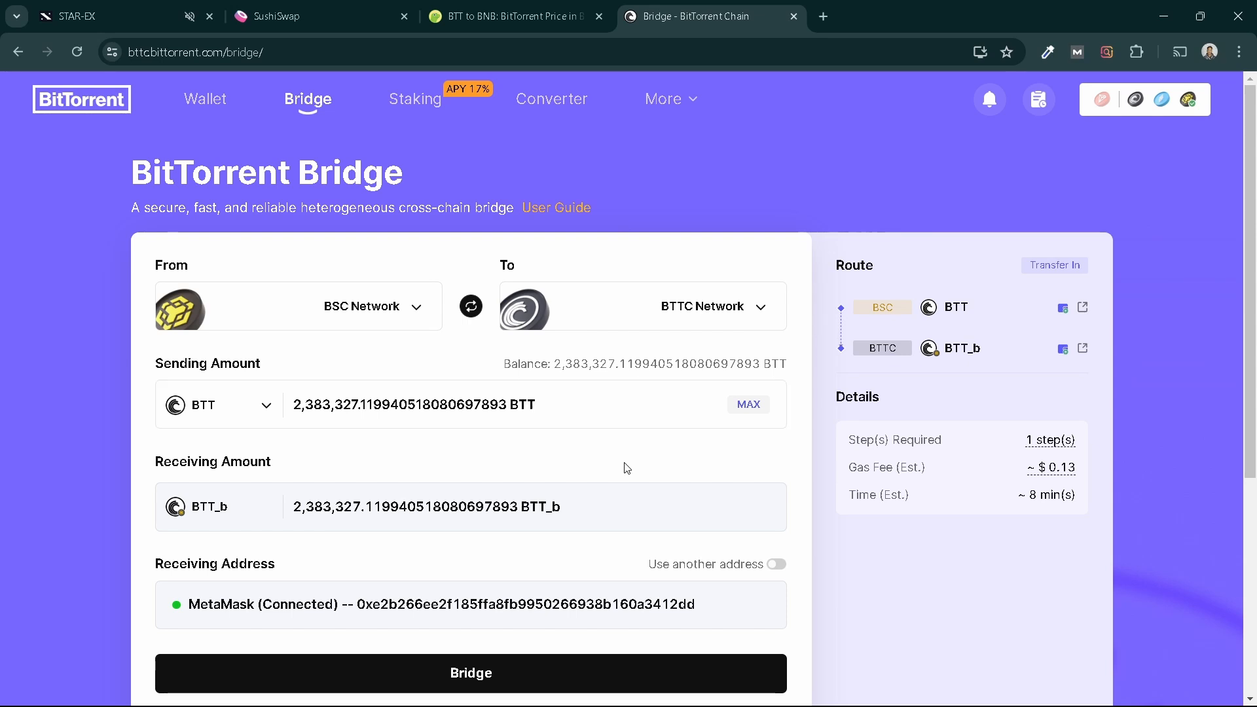
Step: Start the BTT transfer from BSC Network to BTTC Network and request approval of the cross-chain contract
{"action": "scroll", "coordinate": [626, 469], "scroll_direction": "down", "scroll_amount": 2}
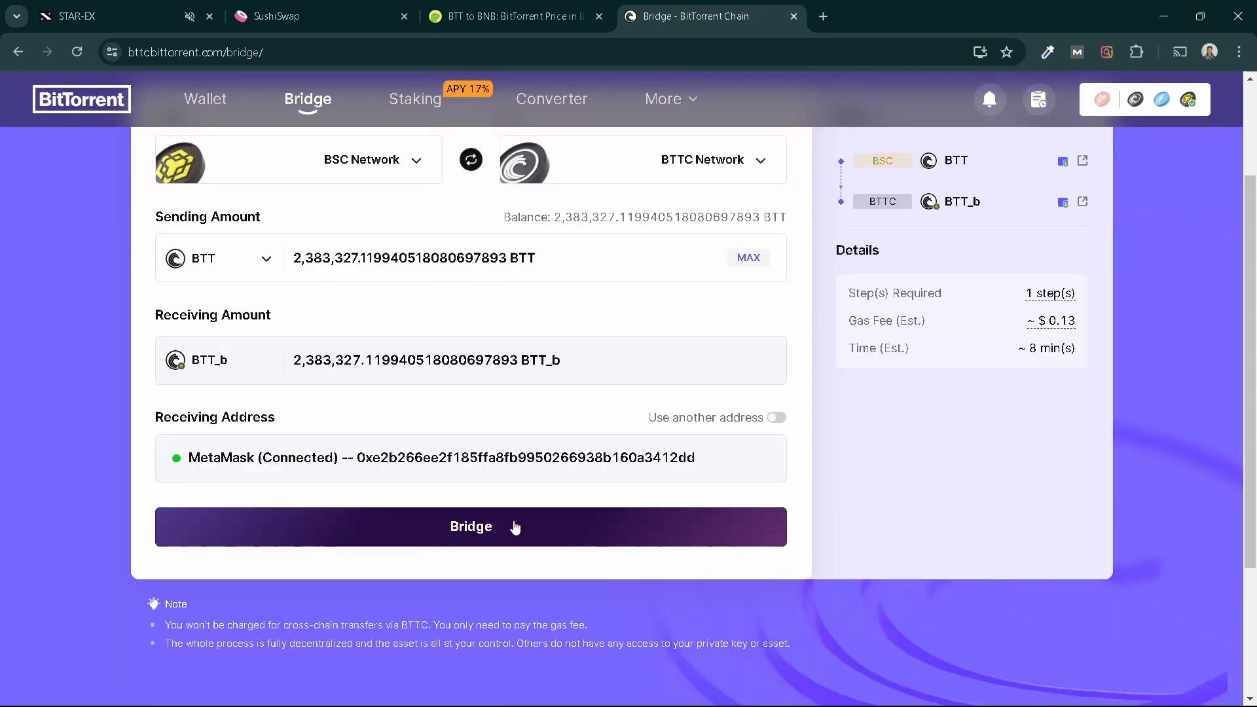
{"action": "scroll", "coordinate": [515, 527], "scroll_direction": "up", "scroll_amount": 1}
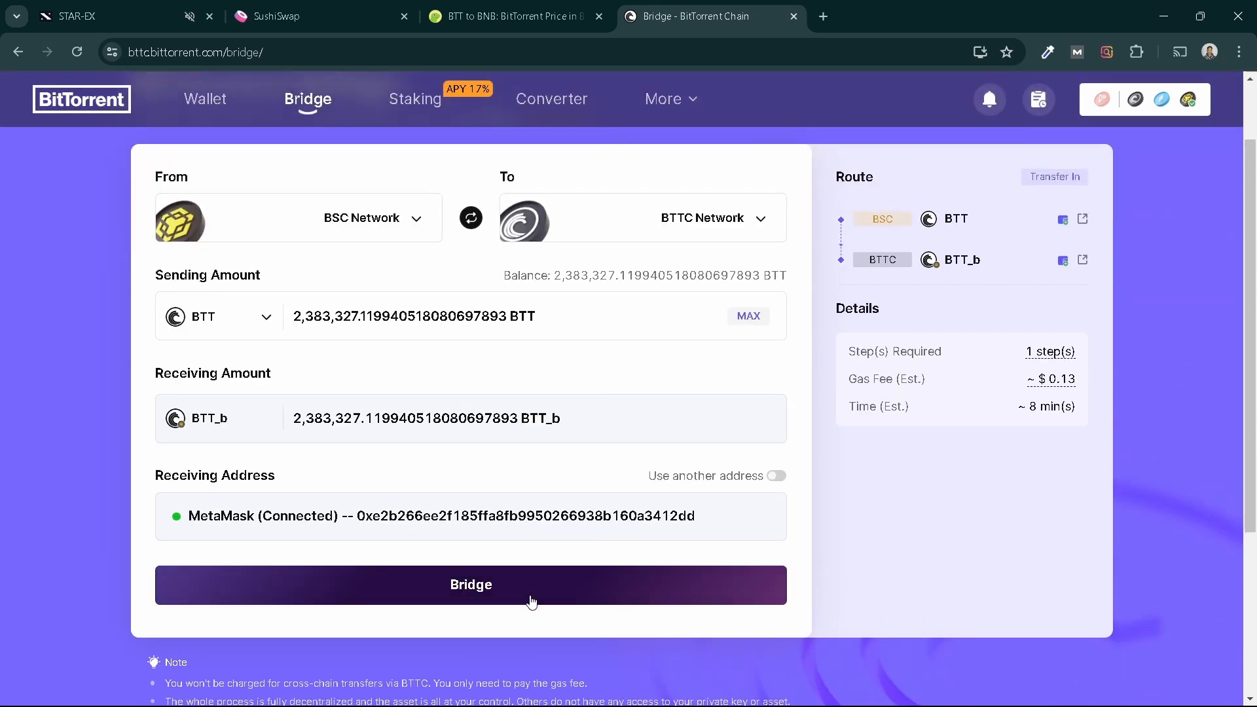
{"action": "left_click", "coordinate": [531, 602]}
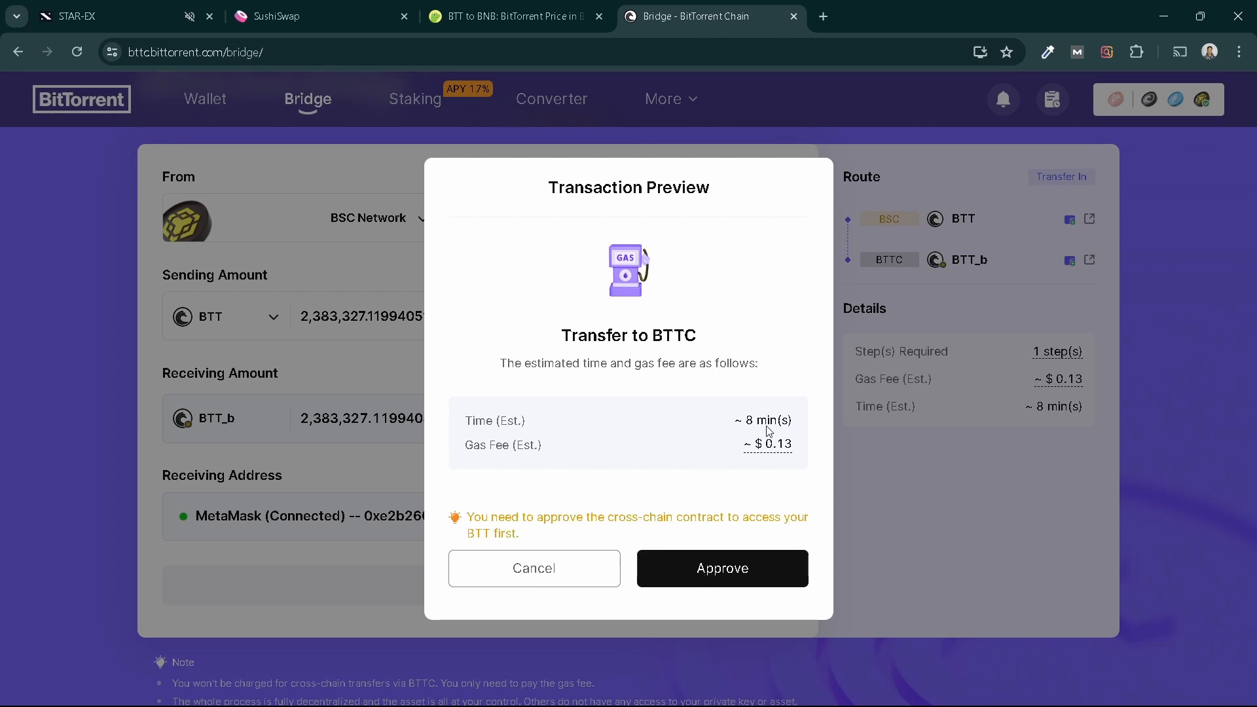
{"action": "left_click", "coordinate": [732, 592]}
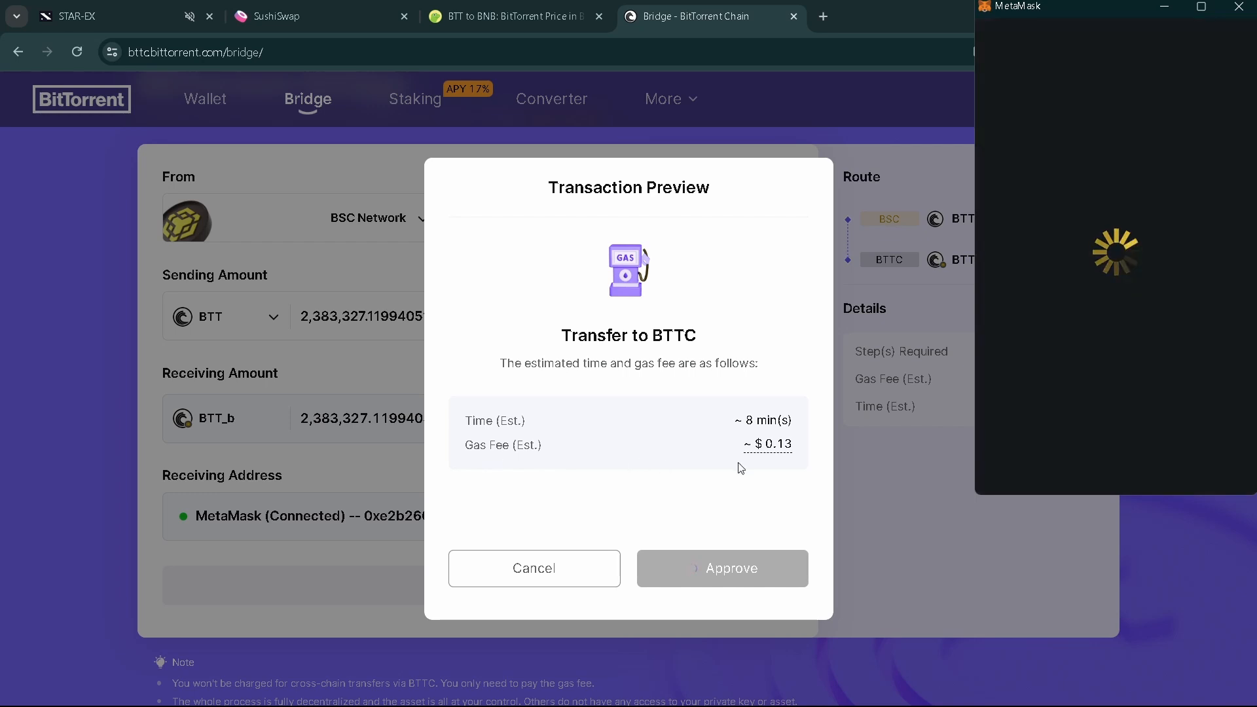
Step: Try a custom BTT spending cap of 1200000 in MetaMask in place of the maximum
{"action": "mouse_move", "coordinate": [794, 456]}
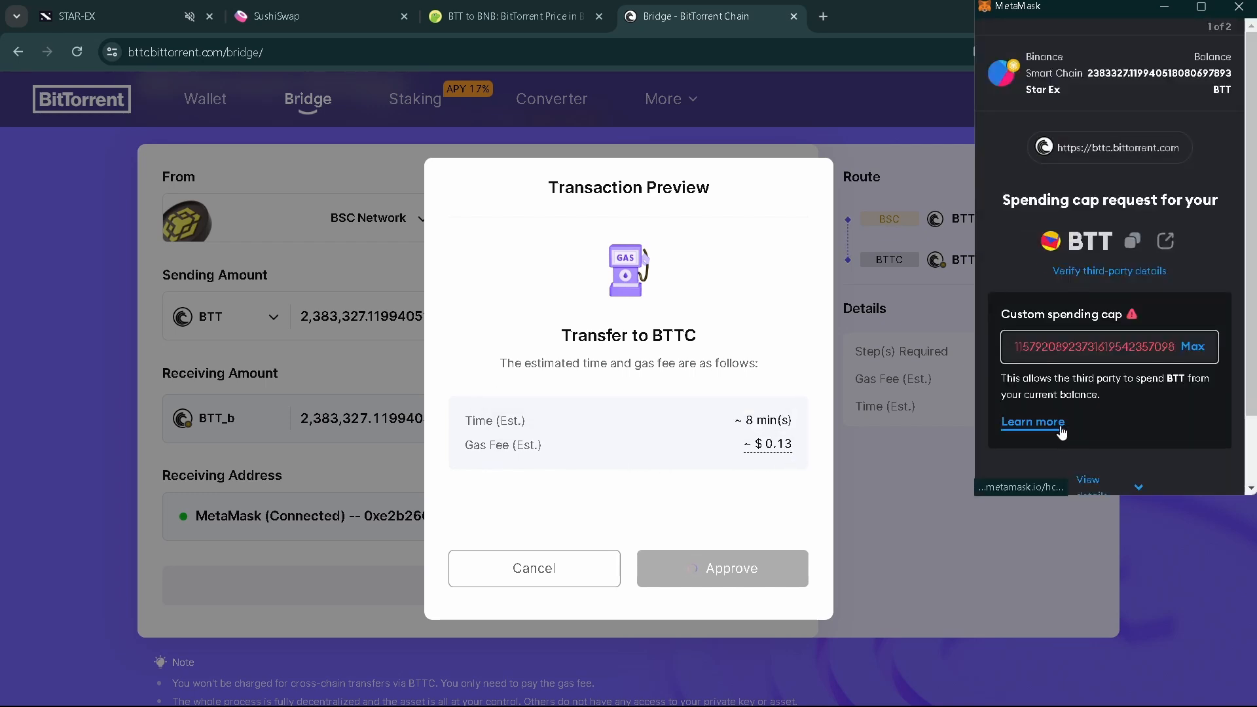
{"action": "mouse_move", "coordinate": [1114, 297]}
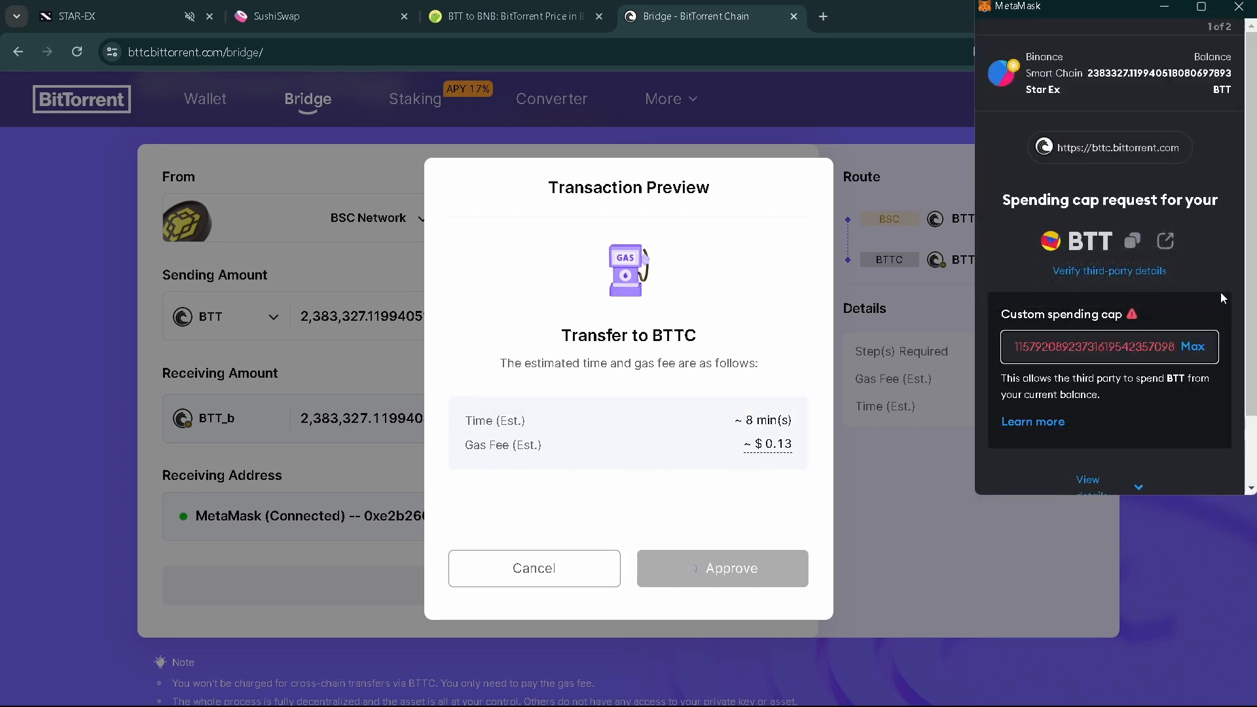
{"action": "scroll", "coordinate": [1211, 300], "scroll_direction": "down", "scroll_amount": 1}
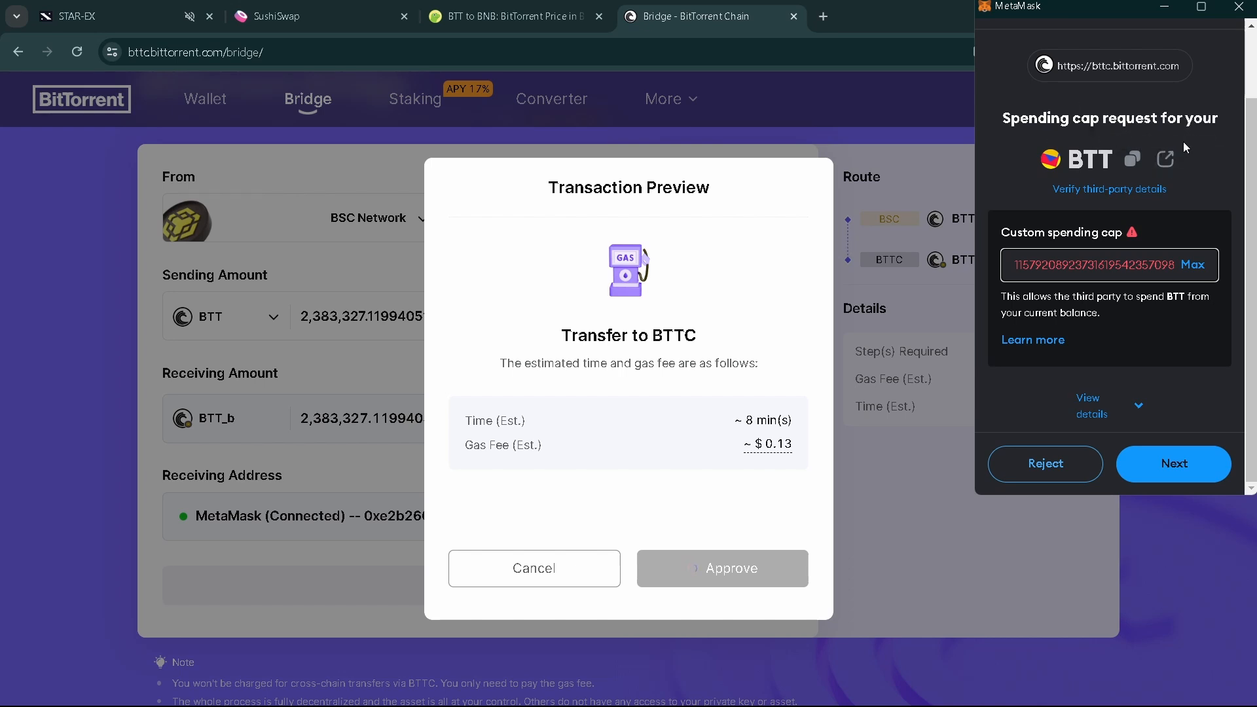
{"action": "left_click", "coordinate": [1194, 266]}
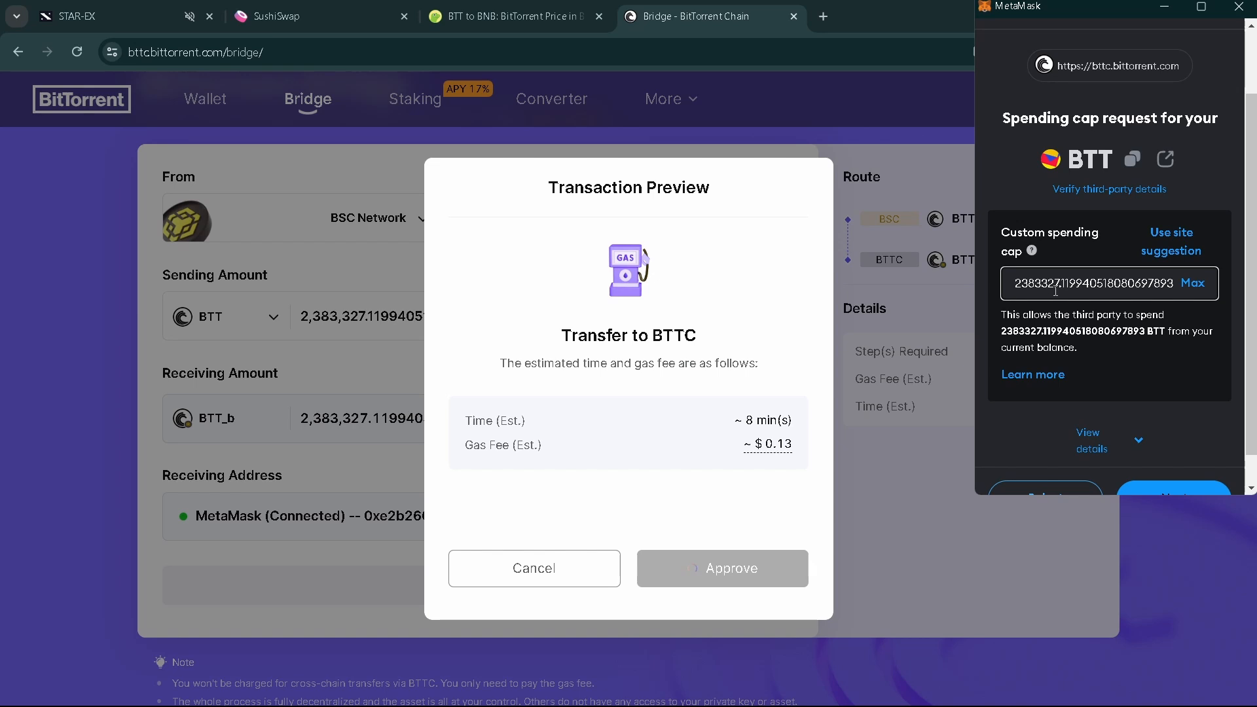
{"action": "double_click", "coordinate": [1044, 286]}
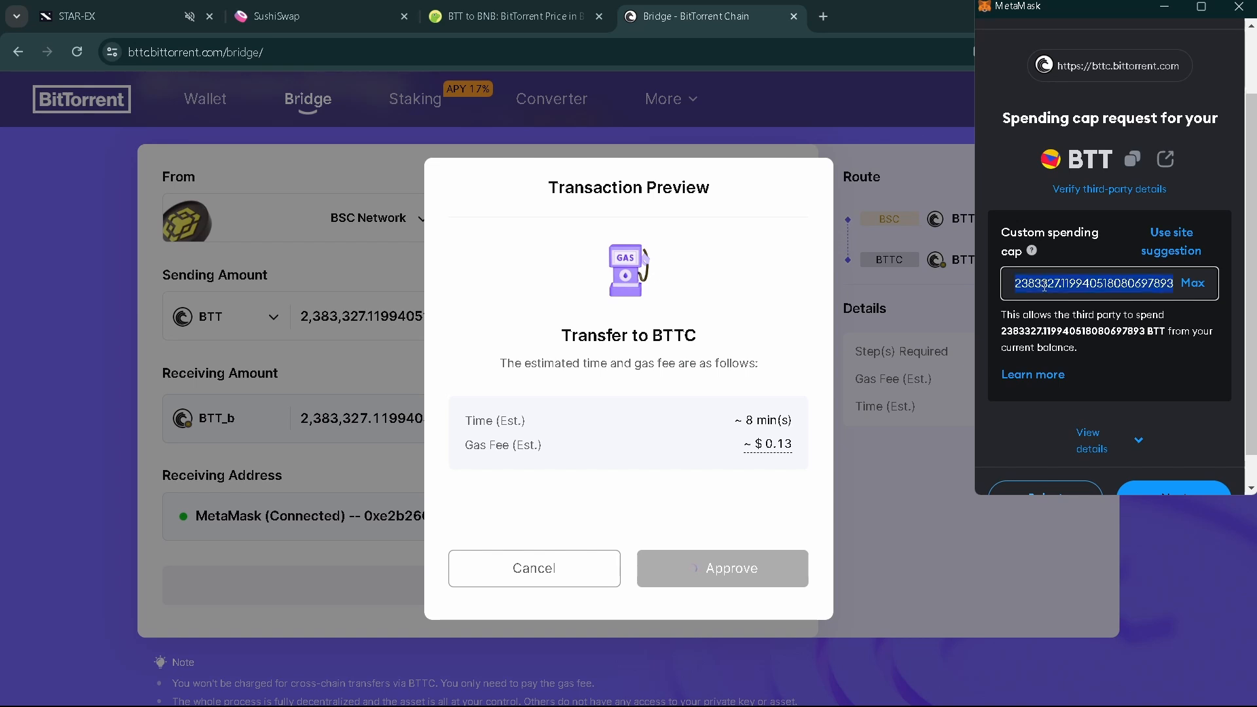
{"action": "type", "text": "12"}
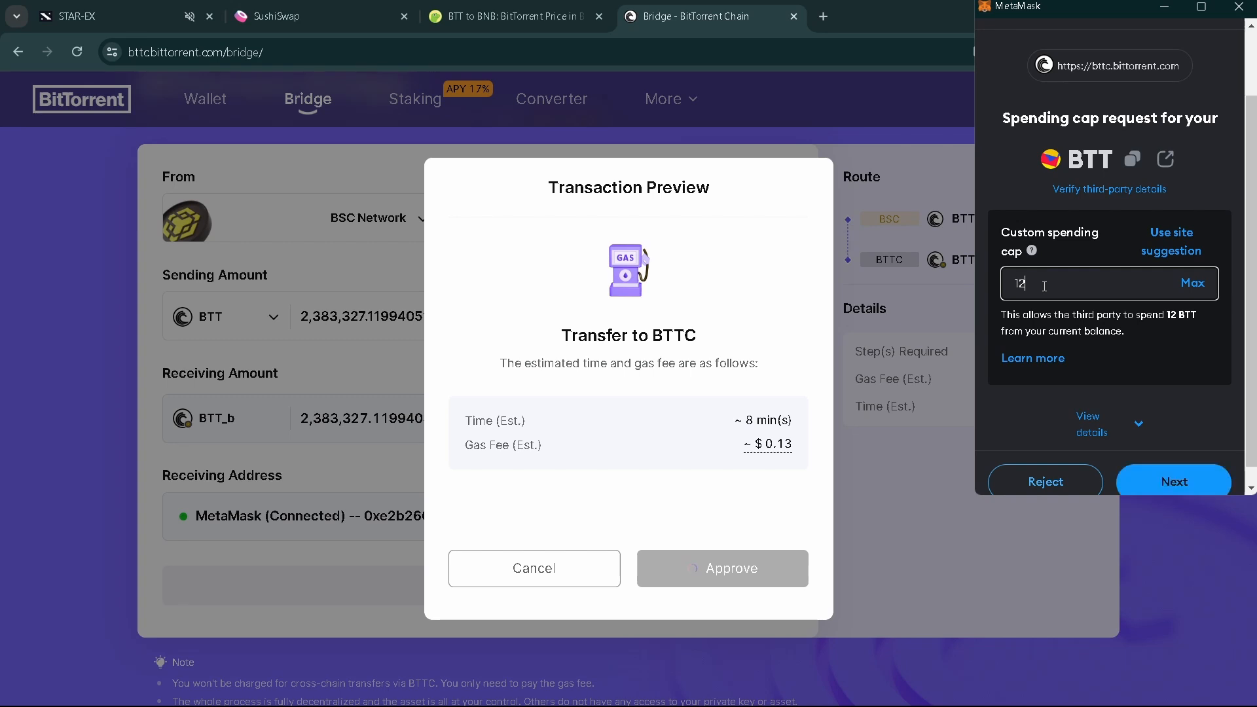
{"action": "type", "text": "00000"}
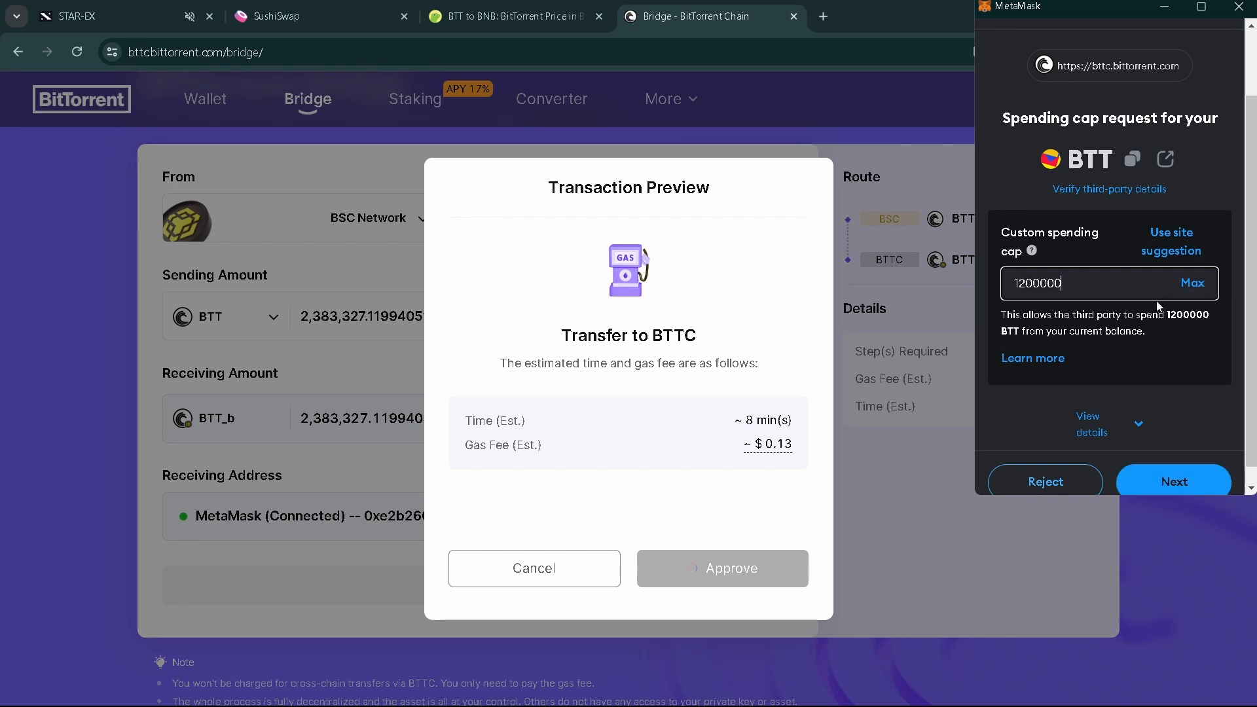
Step: Set the BTT spending cap to the maximum of 2383327.119940518080697893 and approve the request in MetaMask
{"action": "left_click", "coordinate": [1191, 288]}
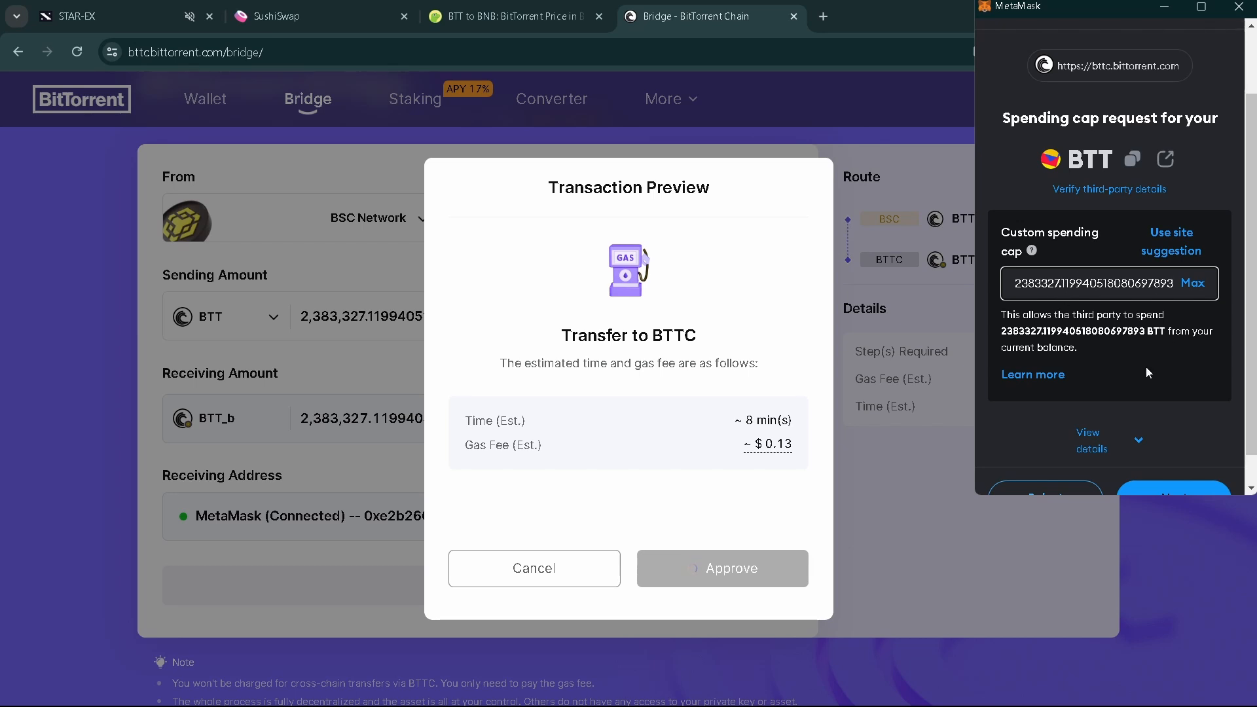
{"action": "scroll", "coordinate": [1147, 372], "scroll_direction": "down", "scroll_amount": 1}
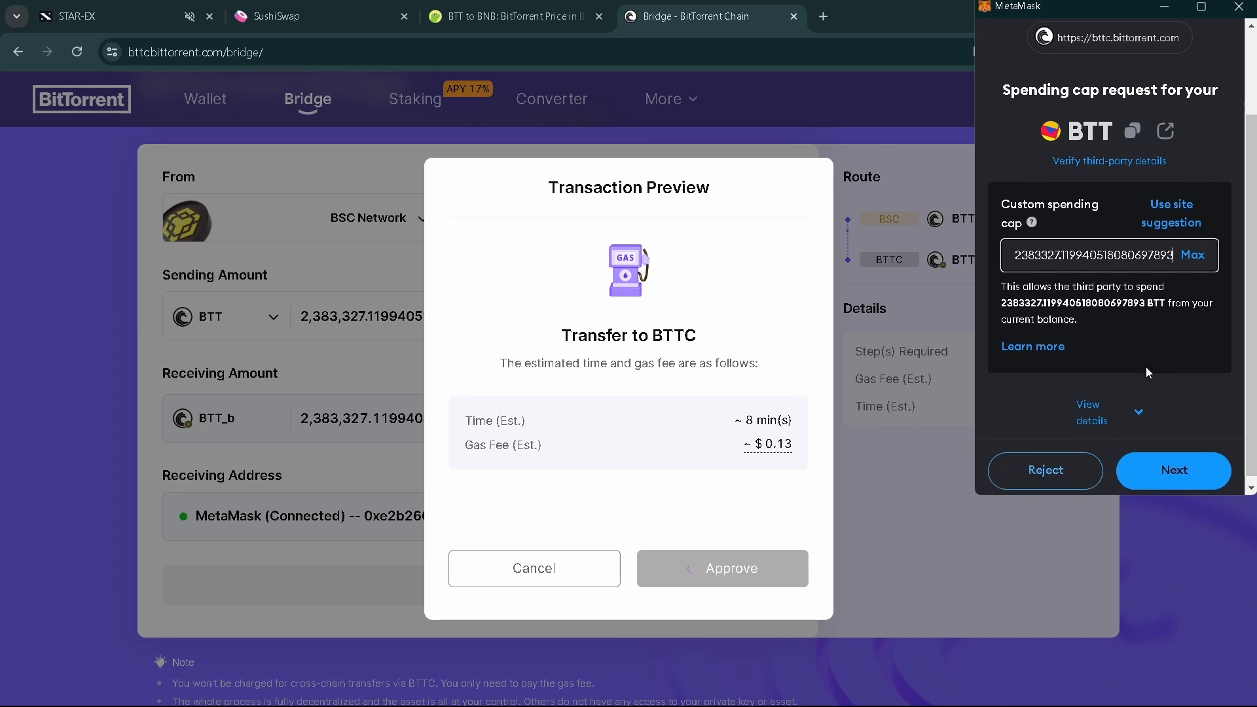
{"action": "left_click", "coordinate": [1180, 471]}
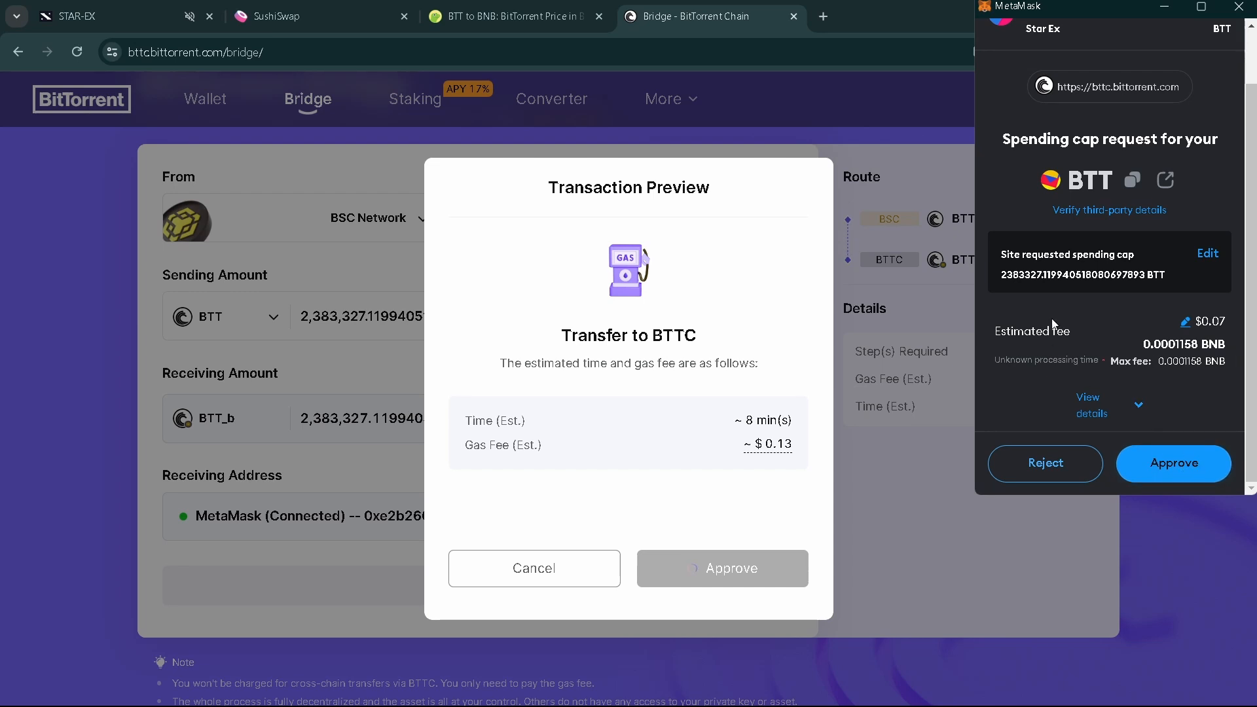
{"action": "left_click", "coordinate": [1152, 466]}
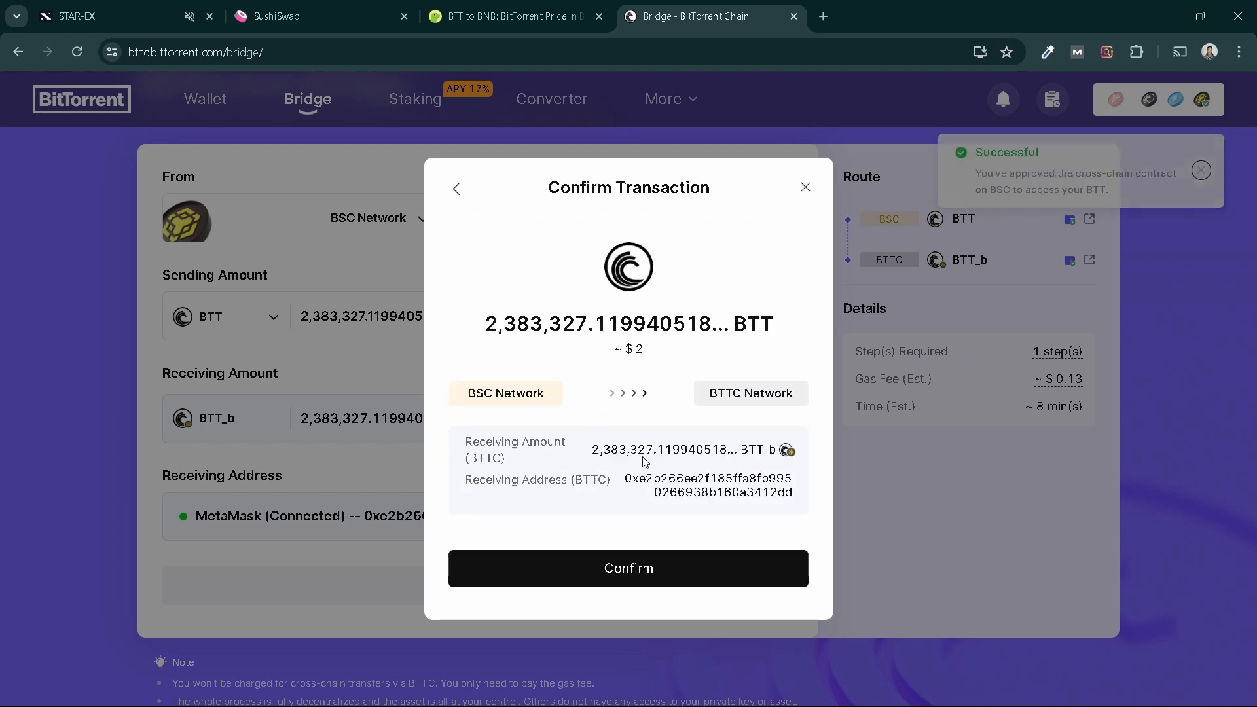
Step: Confirm the bridge transaction on the site and in MetaMask, and dismiss the completion dialog
{"action": "left_click", "coordinate": [675, 571]}
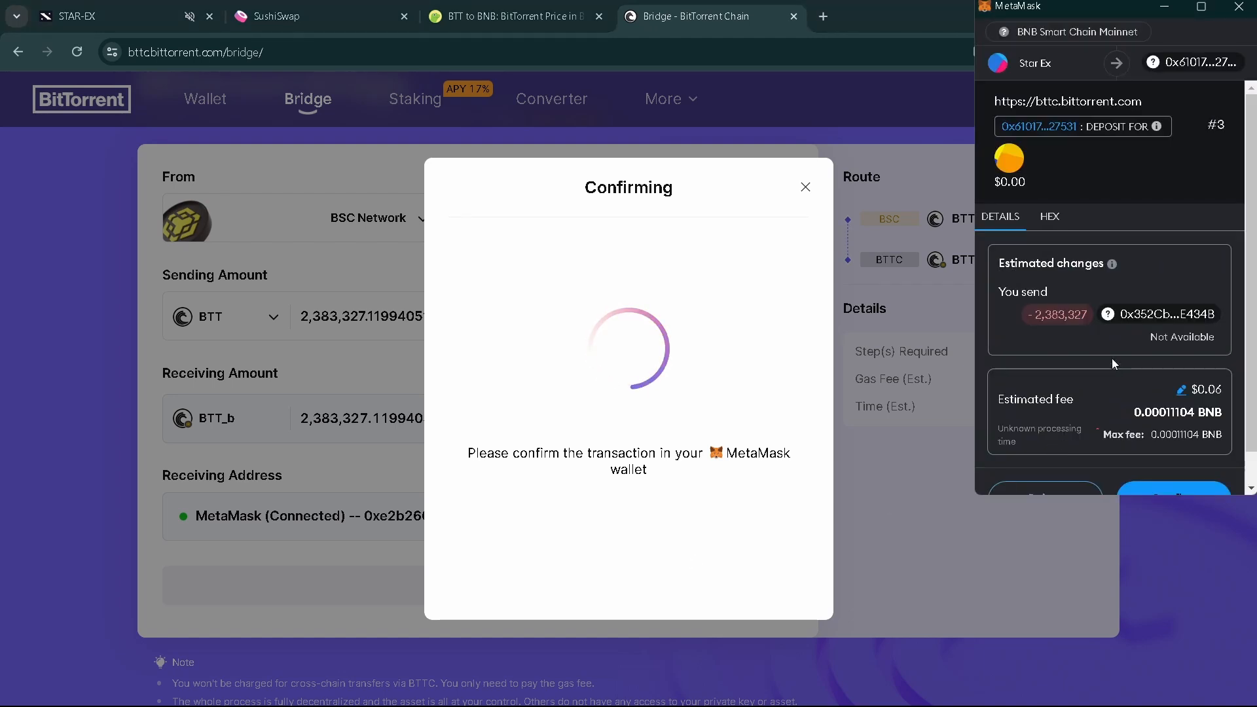
{"action": "scroll", "coordinate": [1111, 359], "scroll_direction": "down", "scroll_amount": 1}
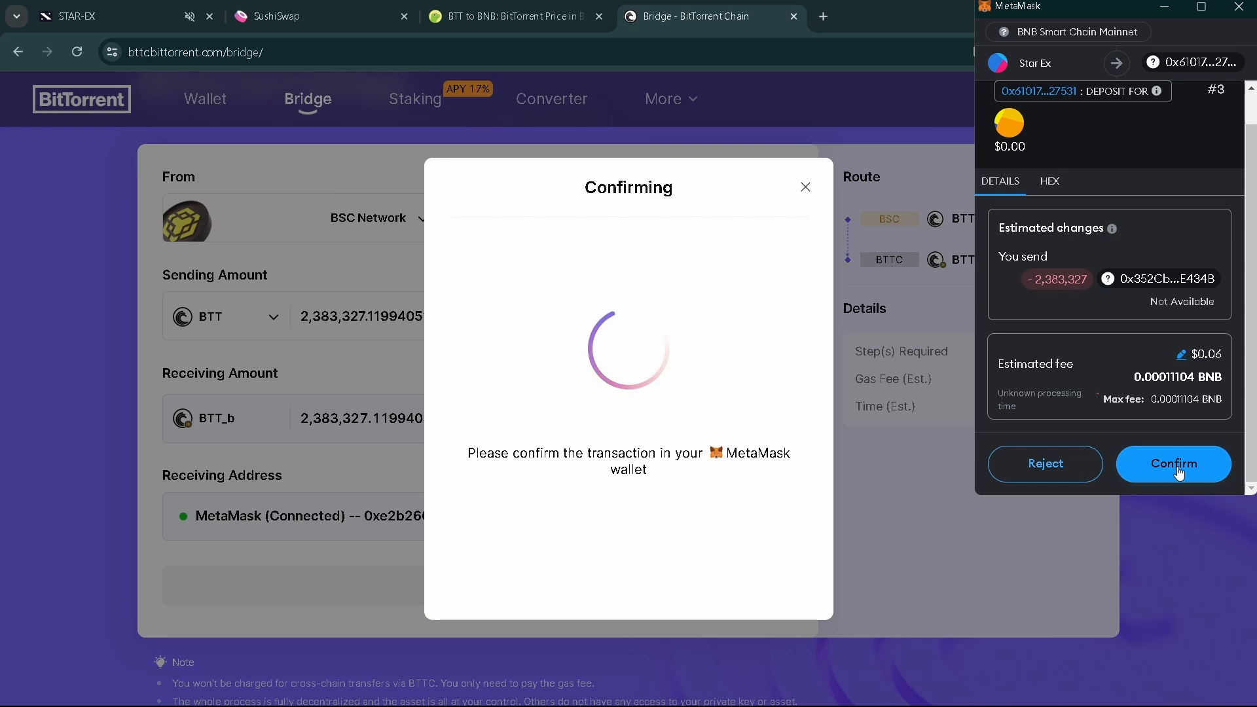
{"action": "left_click", "coordinate": [1166, 469]}
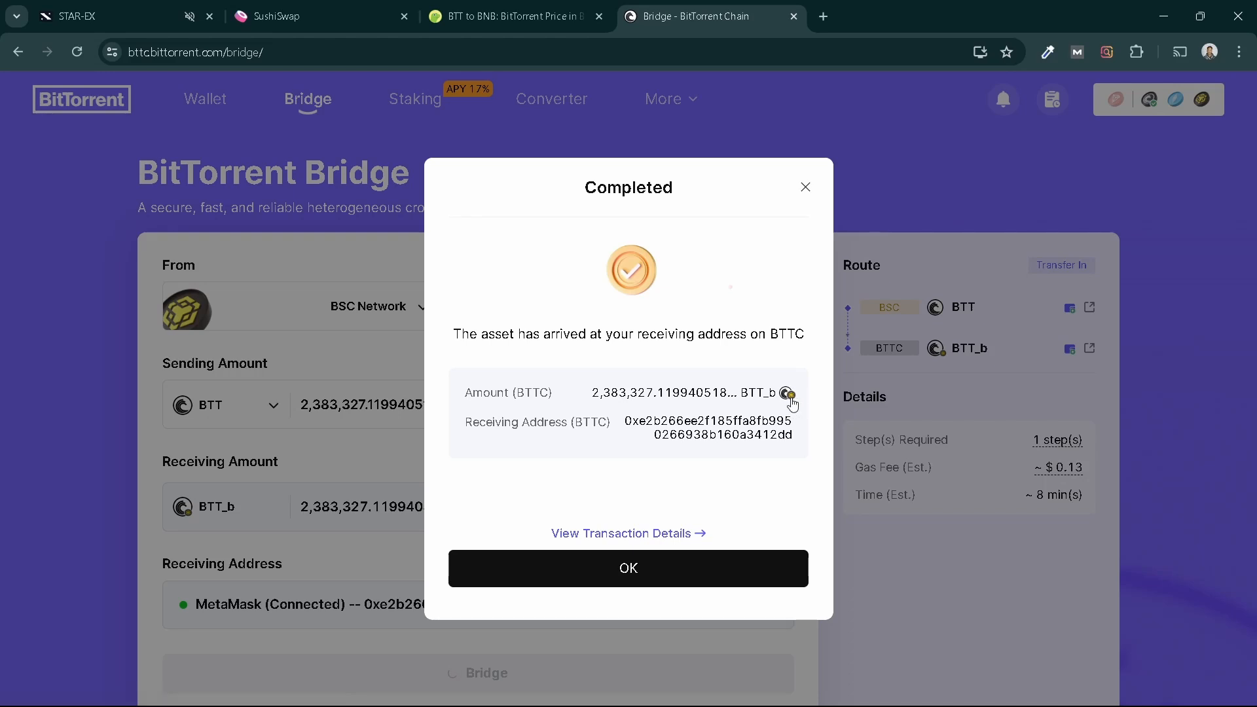
{"action": "left_click", "coordinate": [720, 578]}
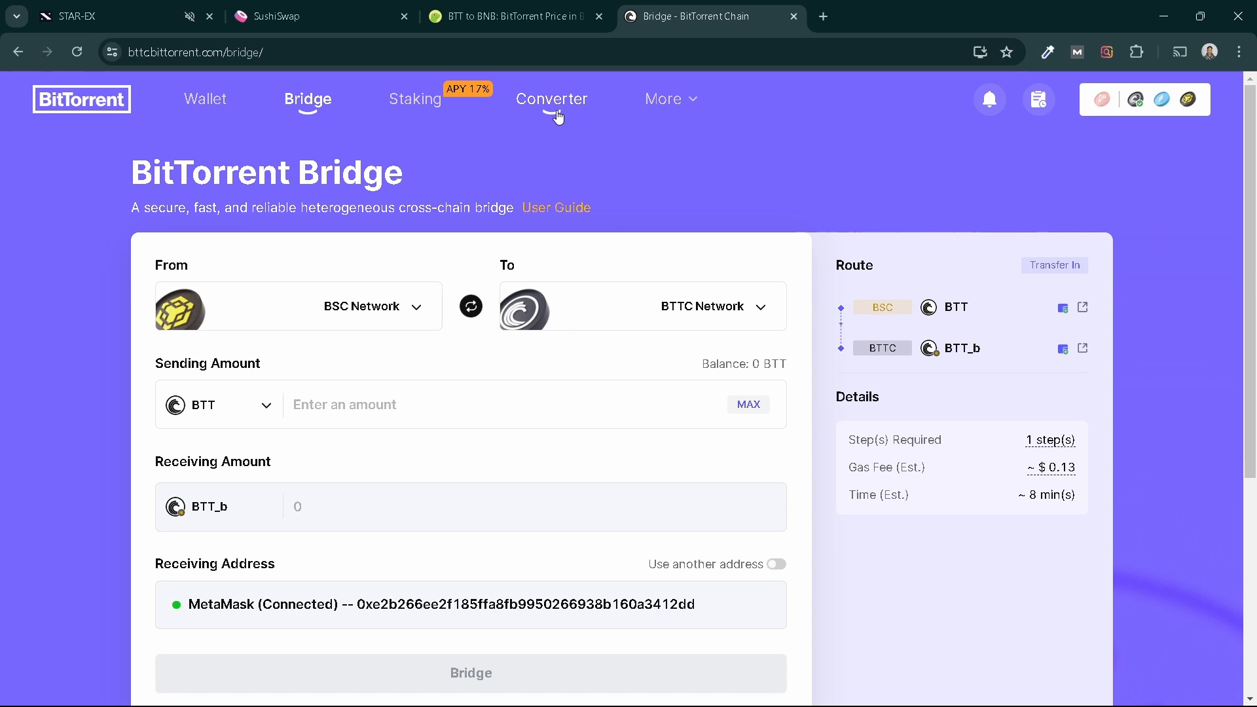
Step: Open the BitTorrent Converter and choose BTT_b as the token to convert into BTT
{"action": "left_click", "coordinate": [559, 117]}
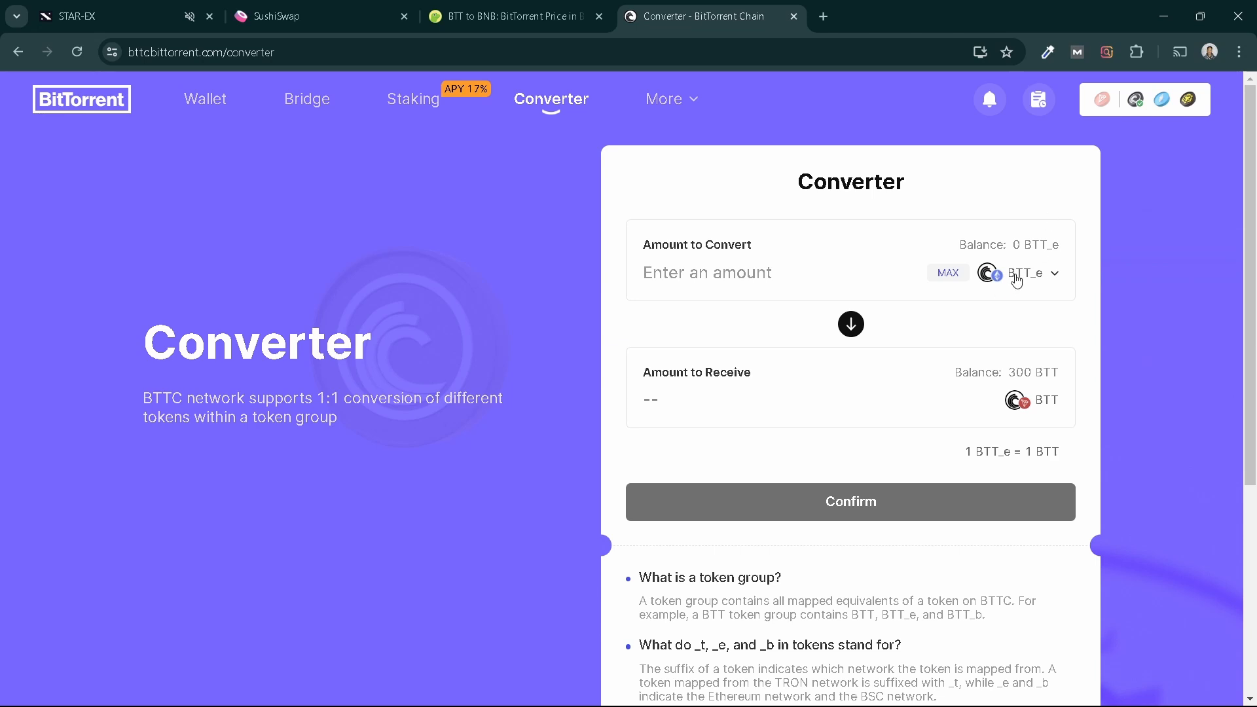
{"action": "left_click", "coordinate": [1016, 278]}
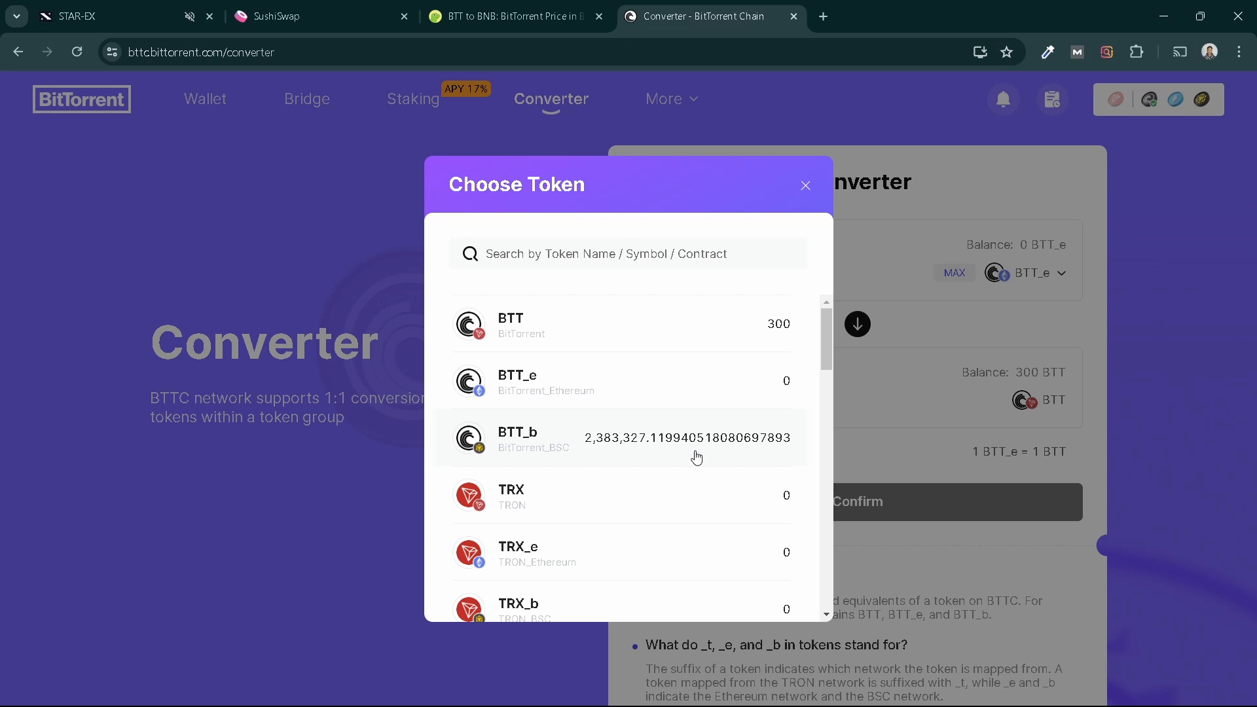
{"action": "left_click", "coordinate": [696, 457]}
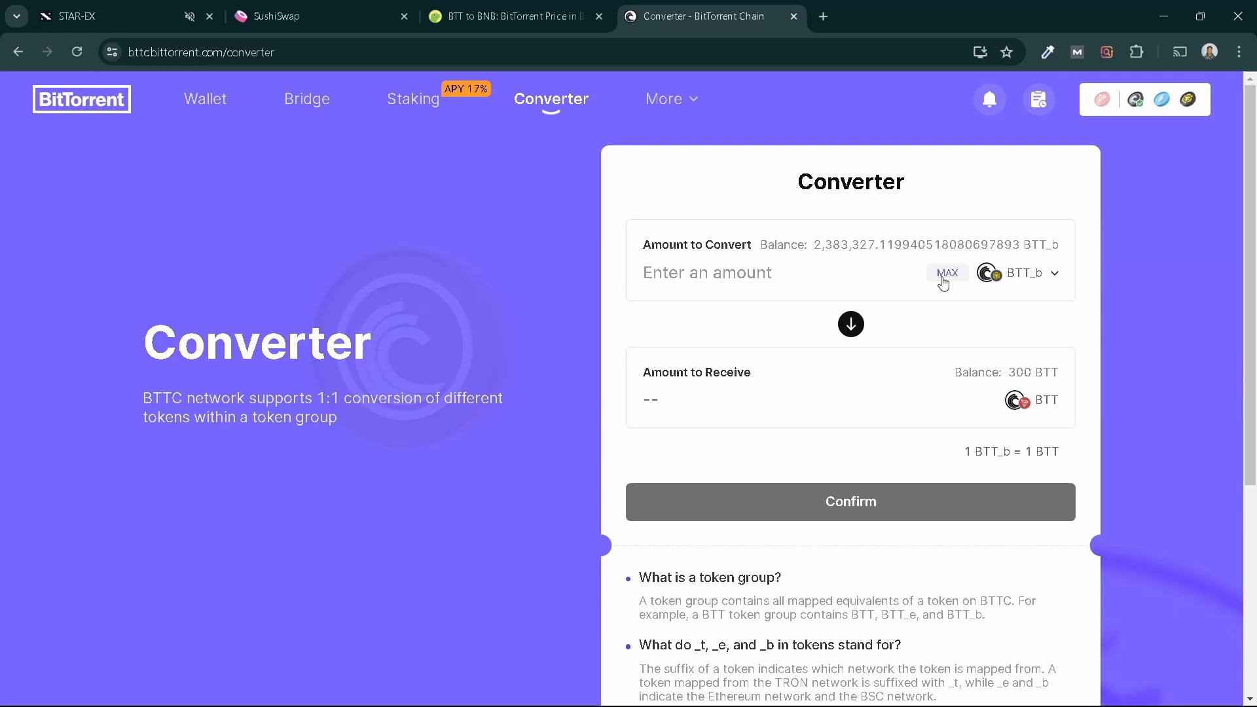
Step: Set the amount to convert to the maximum of 2383327.119940518080697893 BTT_b and check the explanation of the token suffixes
{"action": "left_click", "coordinate": [942, 278]}
{"action": "scroll", "coordinate": [1071, 355], "scroll_direction": "down", "scroll_amount": 2}
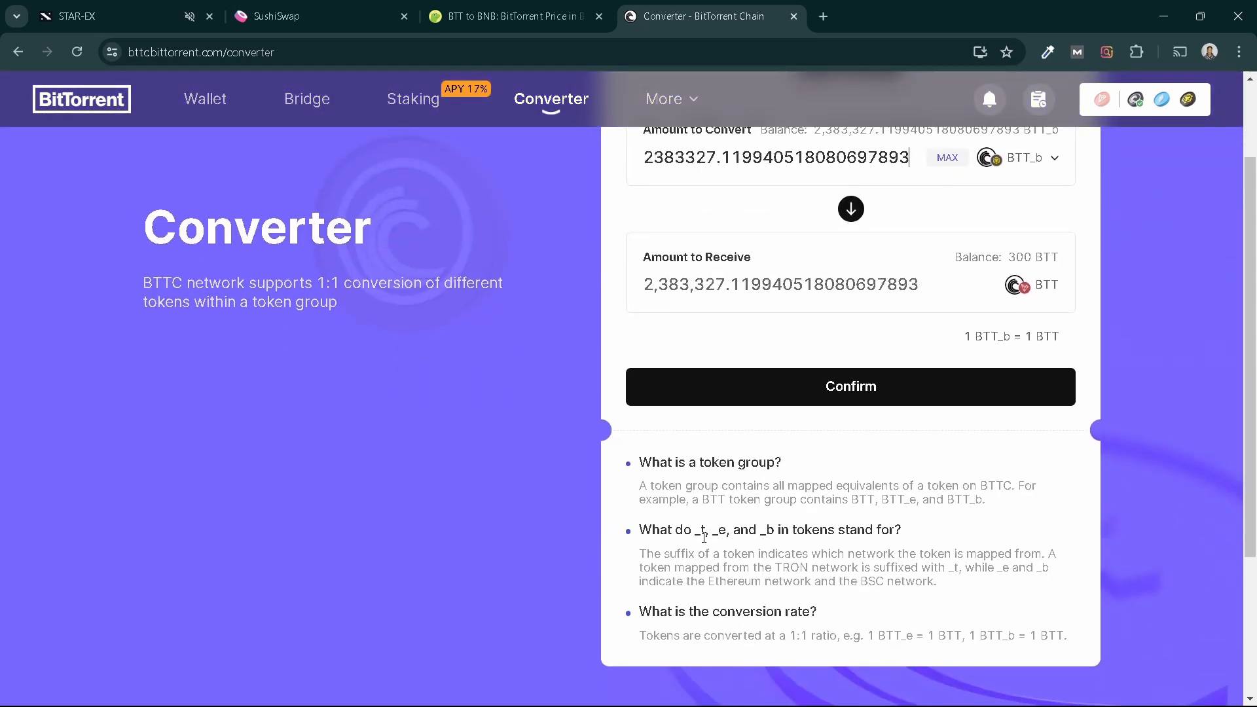
{"action": "left_click_drag", "start_coordinate": [695, 530], "coordinate": [718, 530]}
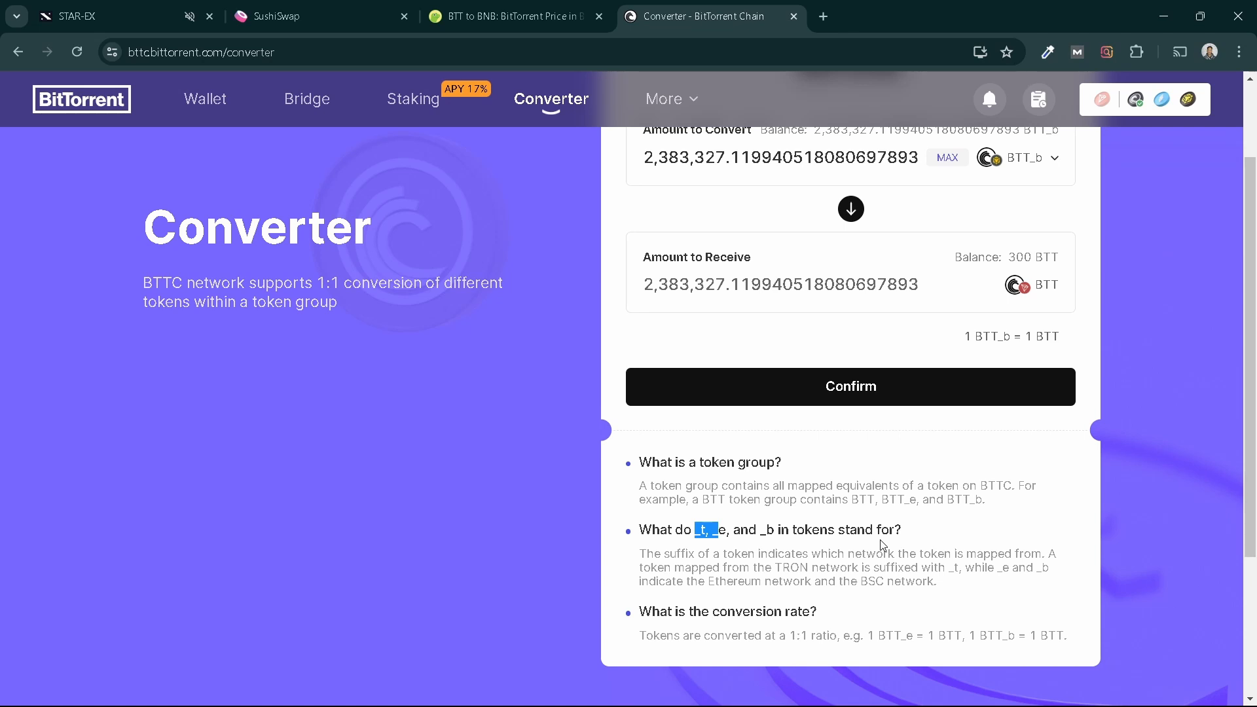
{"action": "left_click", "coordinate": [700, 535]}
{"action": "scroll", "coordinate": [776, 532], "scroll_direction": "up", "scroll_amount": 2}
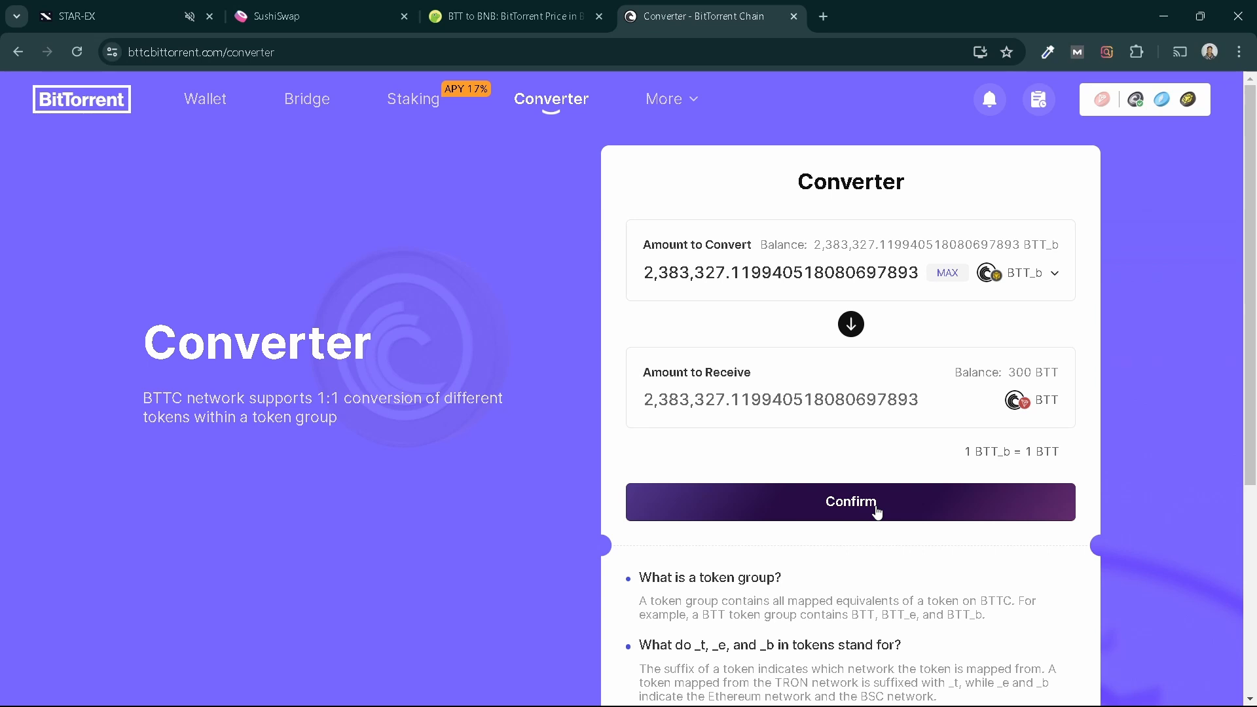
Step: Confirm the BTT_b to BTT conversion on the site and in MetaMask, and dismiss the completion dialog
{"action": "left_click", "coordinate": [877, 512]}
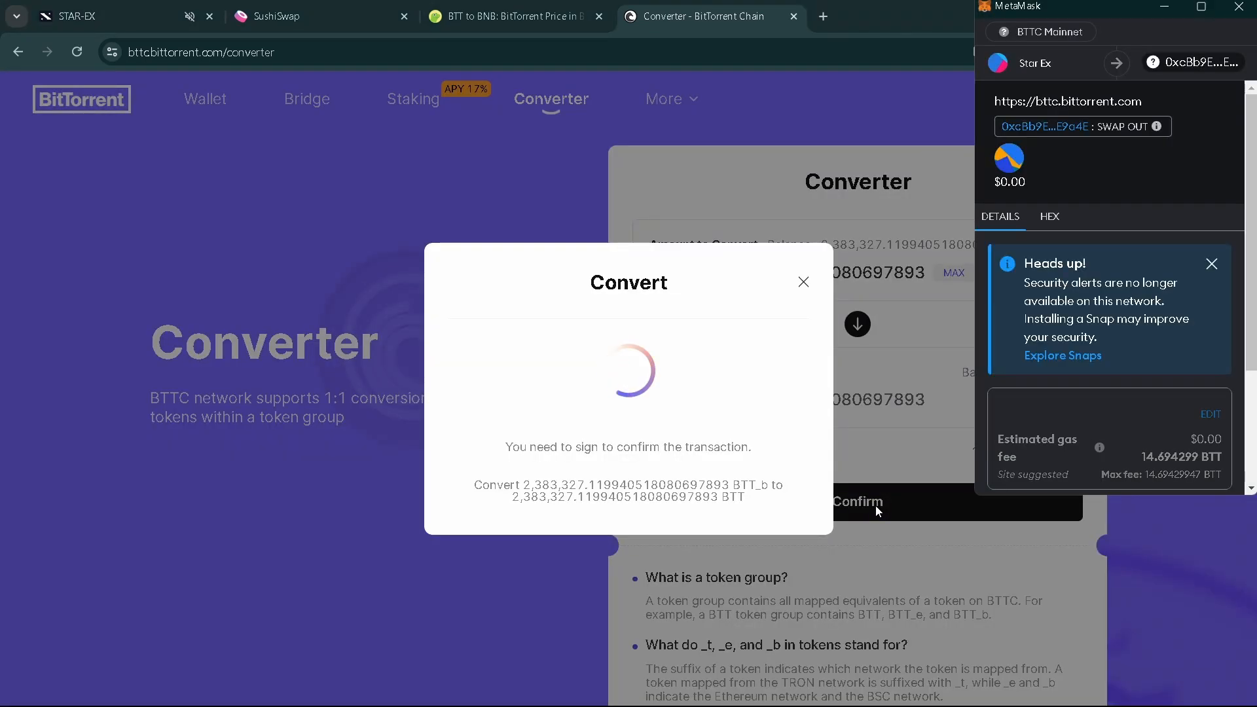
{"action": "scroll", "coordinate": [1126, 418], "scroll_direction": "down", "scroll_amount": 2}
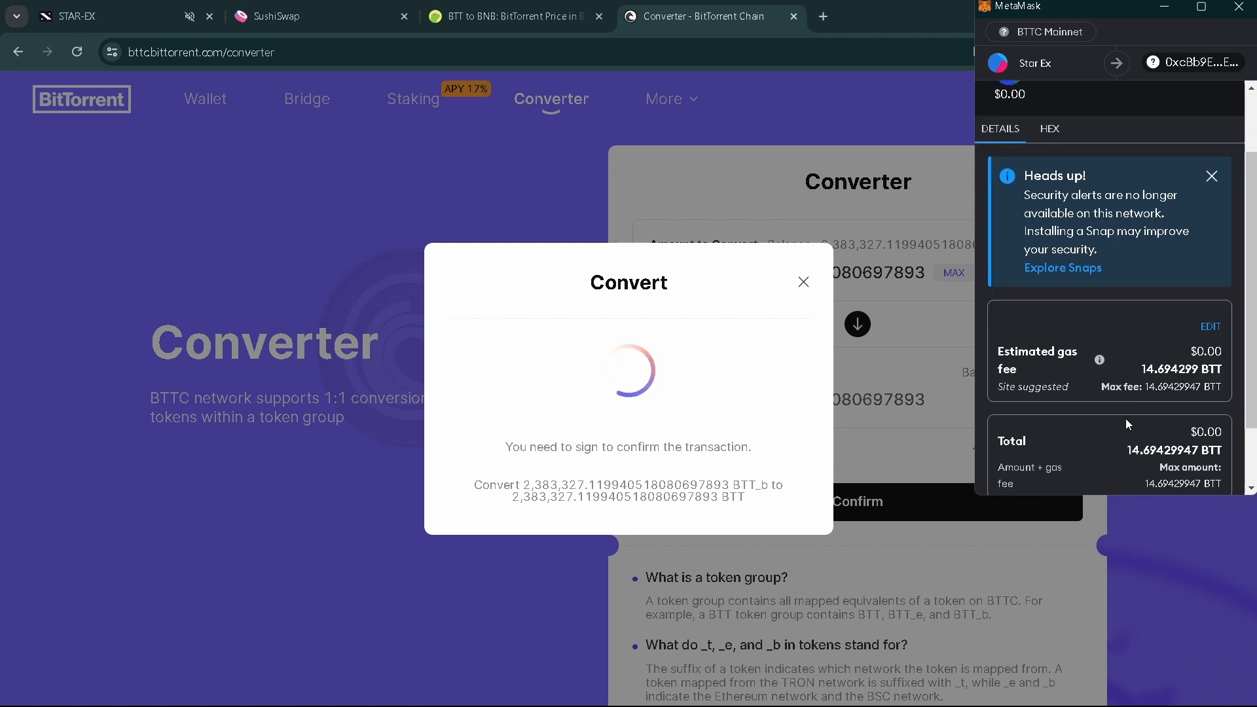
{"action": "scroll", "coordinate": [1125, 424], "scroll_direction": "down", "scroll_amount": 2}
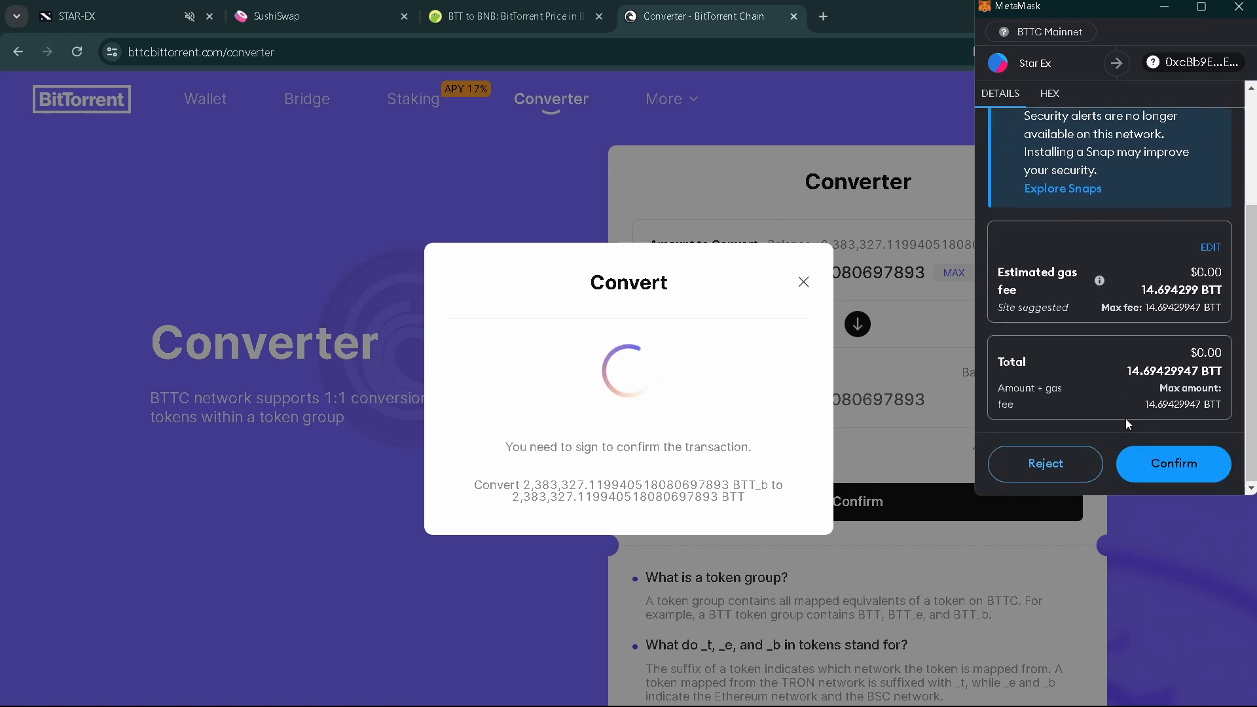
{"action": "left_click", "coordinate": [1173, 467]}
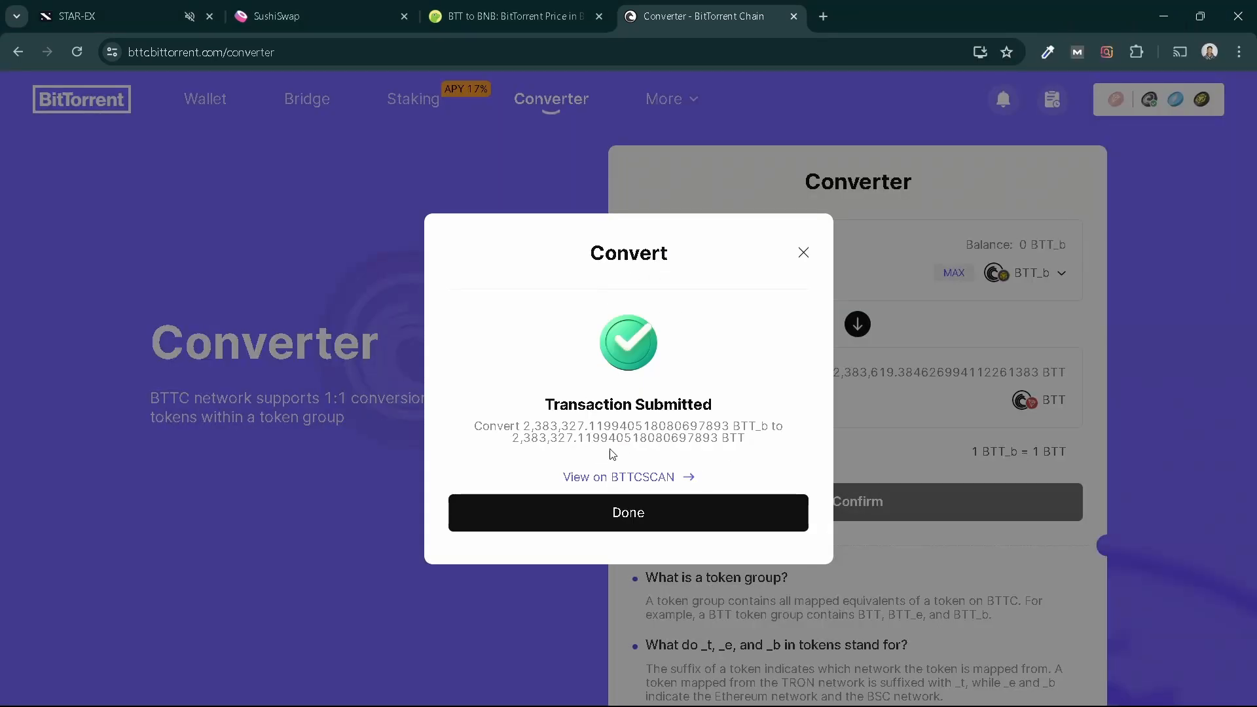
{"action": "left_click", "coordinate": [679, 517]}
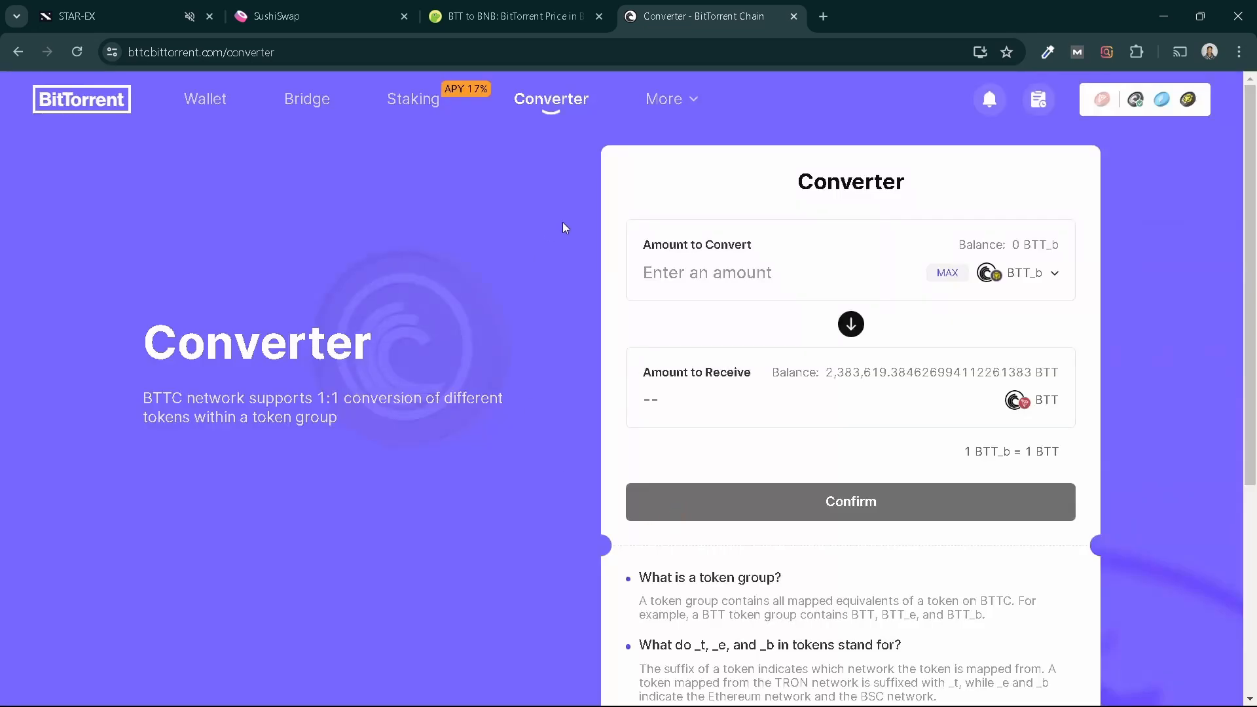
Step: Switch to the STAR-EX product page and connect the Star Ex account through MetaMask
{"action": "left_click", "coordinate": [137, 11]}
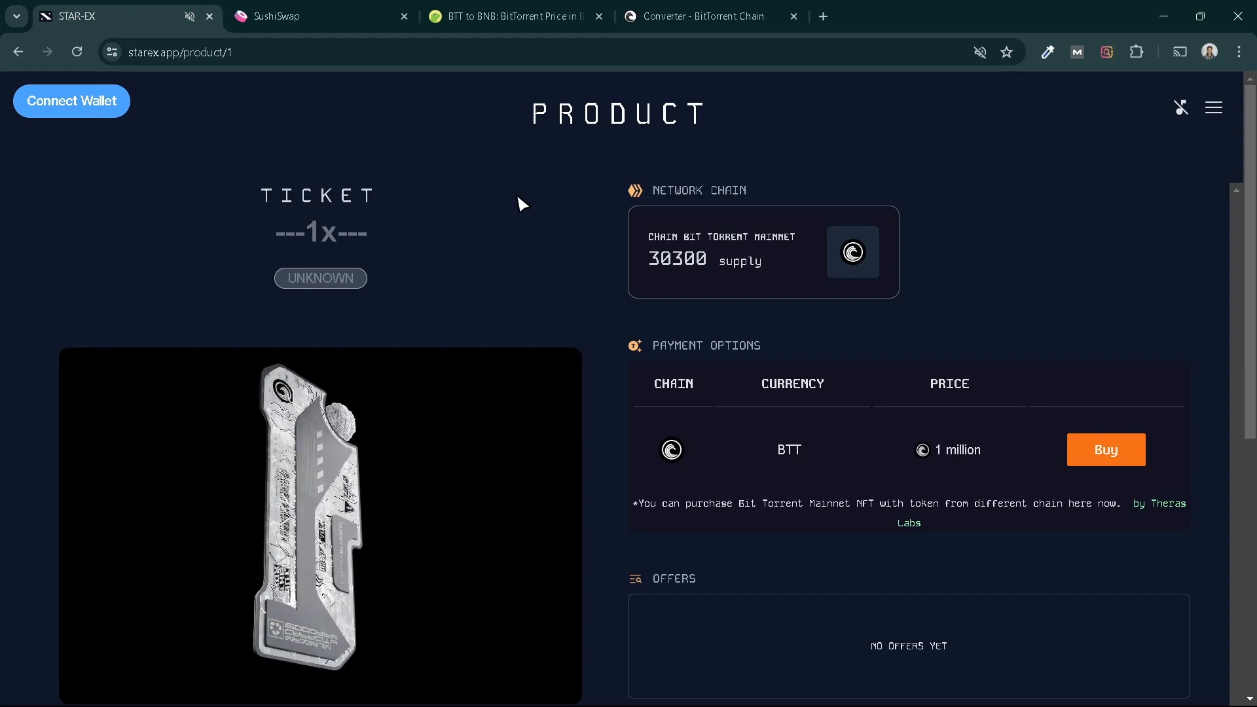
{"action": "left_click", "coordinate": [104, 103]}
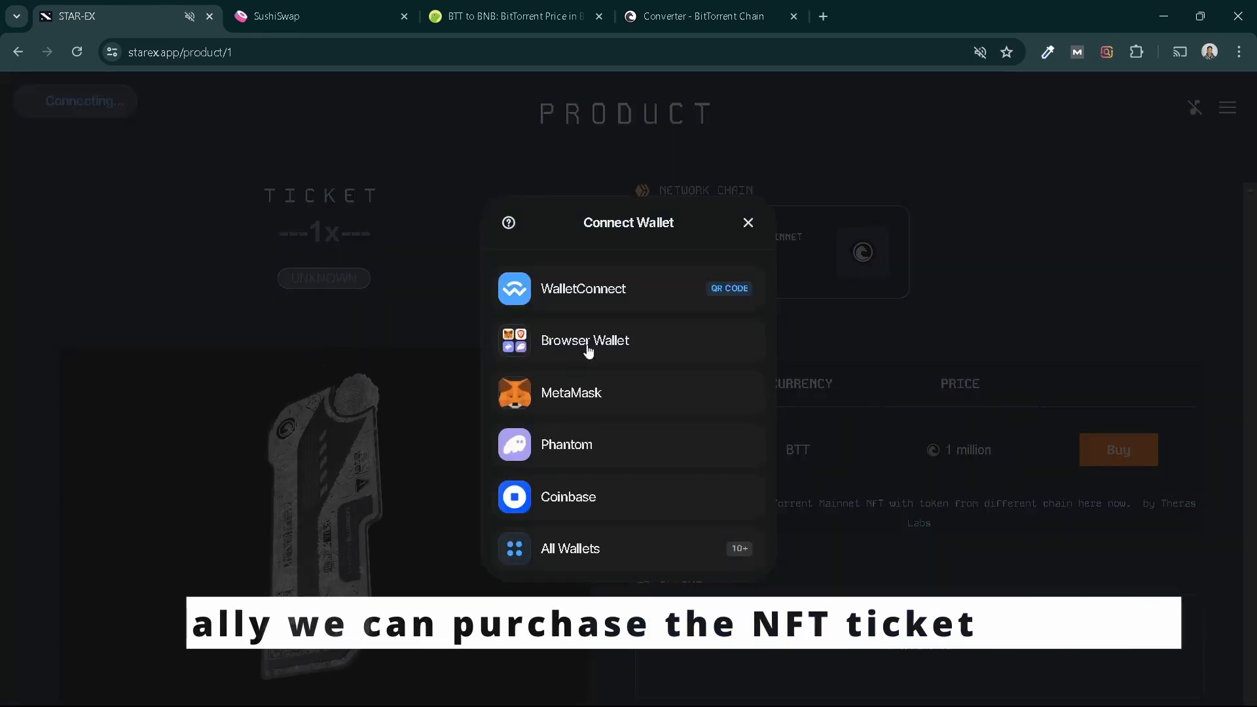
{"action": "left_click", "coordinate": [656, 397]}
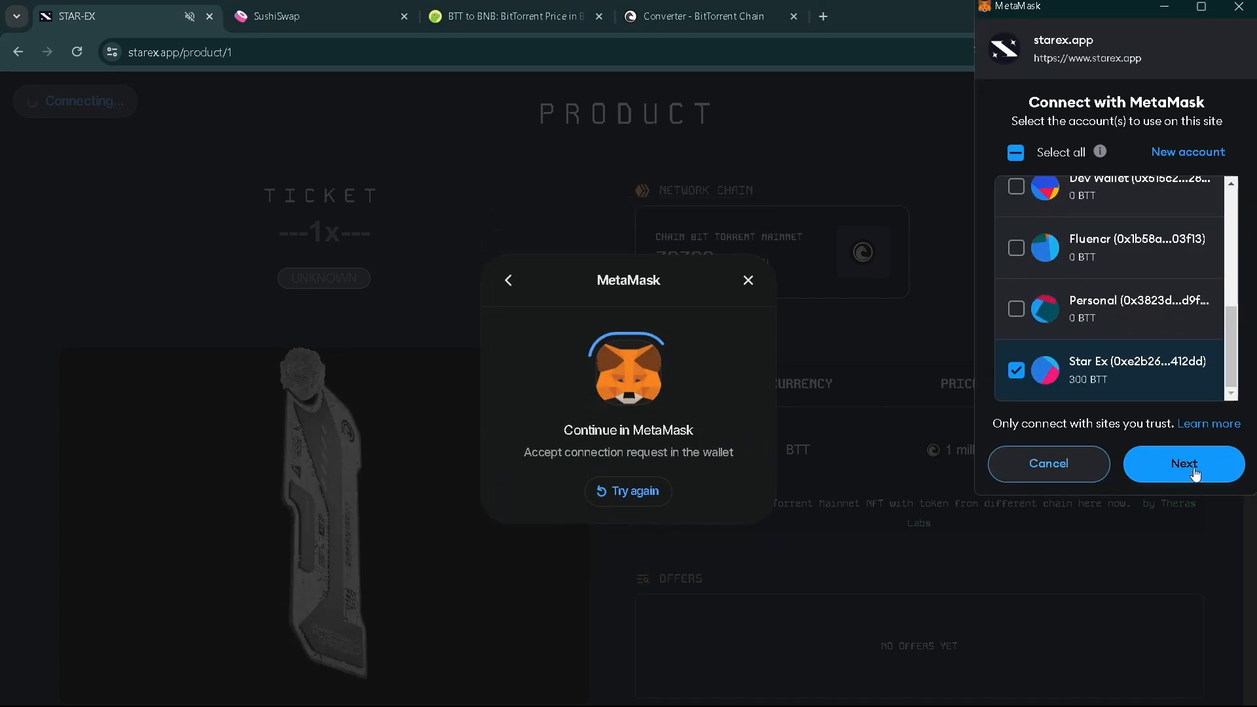
{"action": "left_click", "coordinate": [1194, 471]}
{"action": "left_click", "coordinate": [1194, 469]}
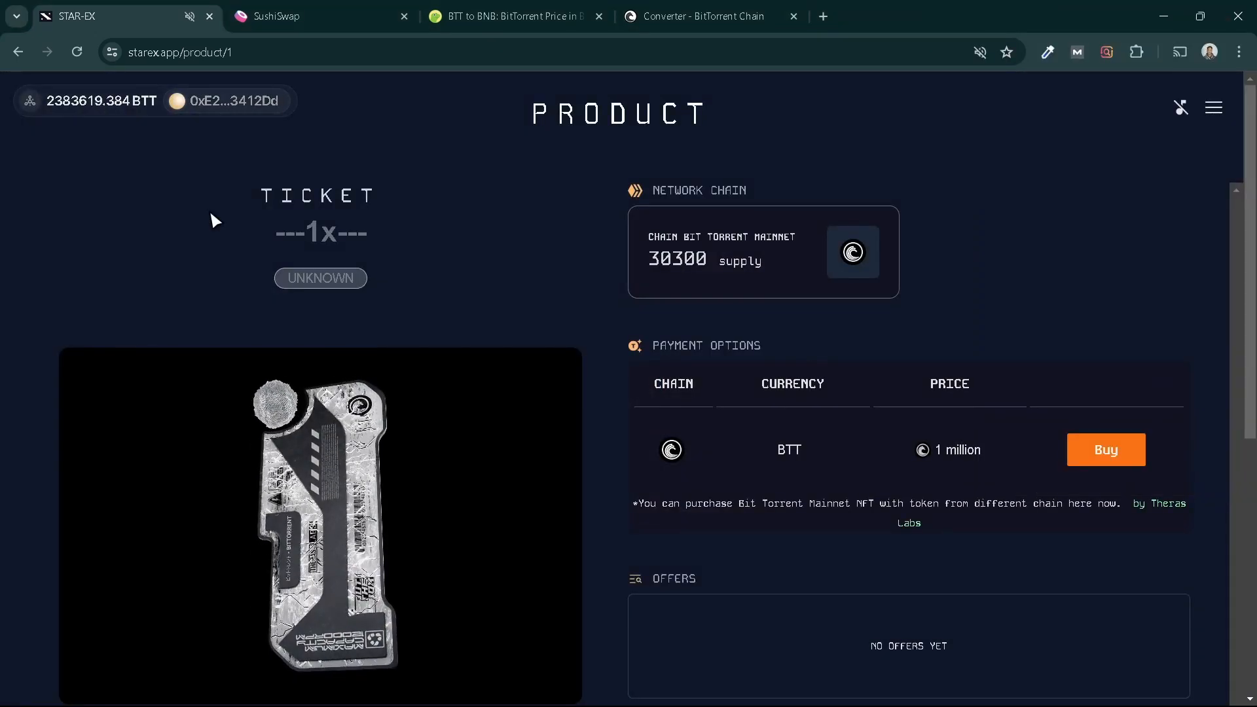
Step: Buy the STAR-EX 1x ticket for 1 million BTT and confirm the transaction in MetaMask
{"action": "left_click", "coordinate": [1126, 459]}
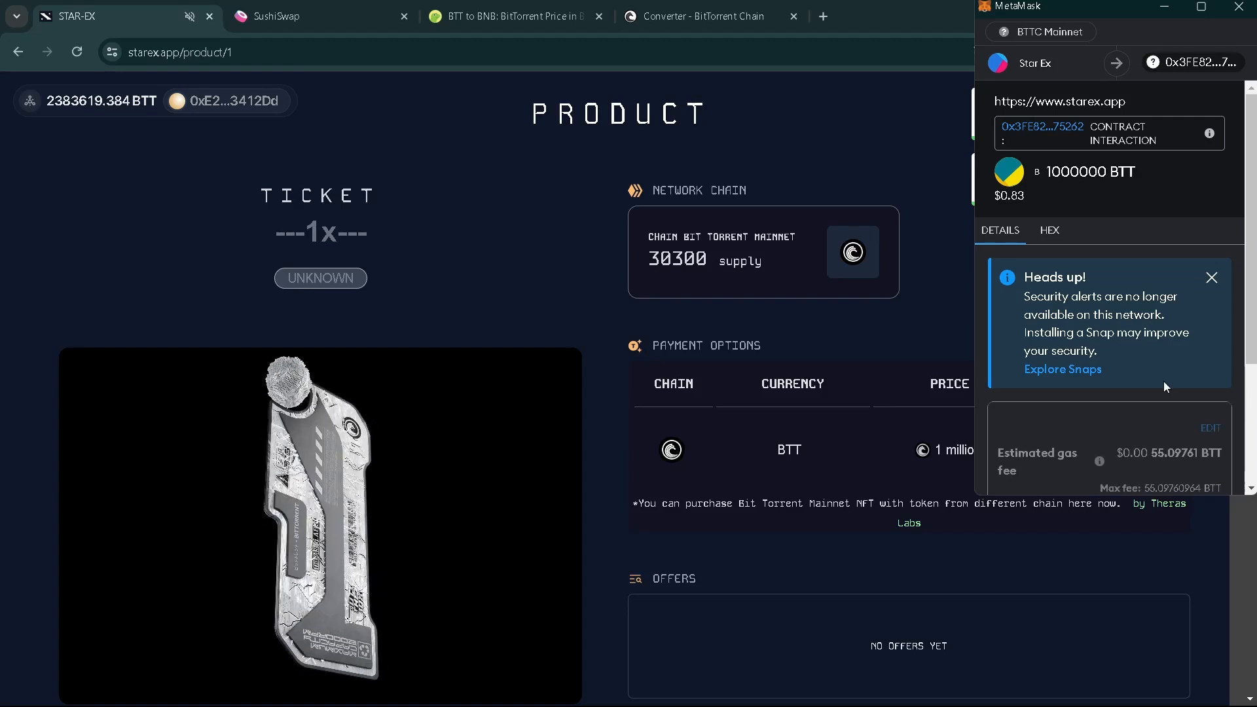
{"action": "scroll", "coordinate": [1164, 381], "scroll_direction": "down", "scroll_amount": 3}
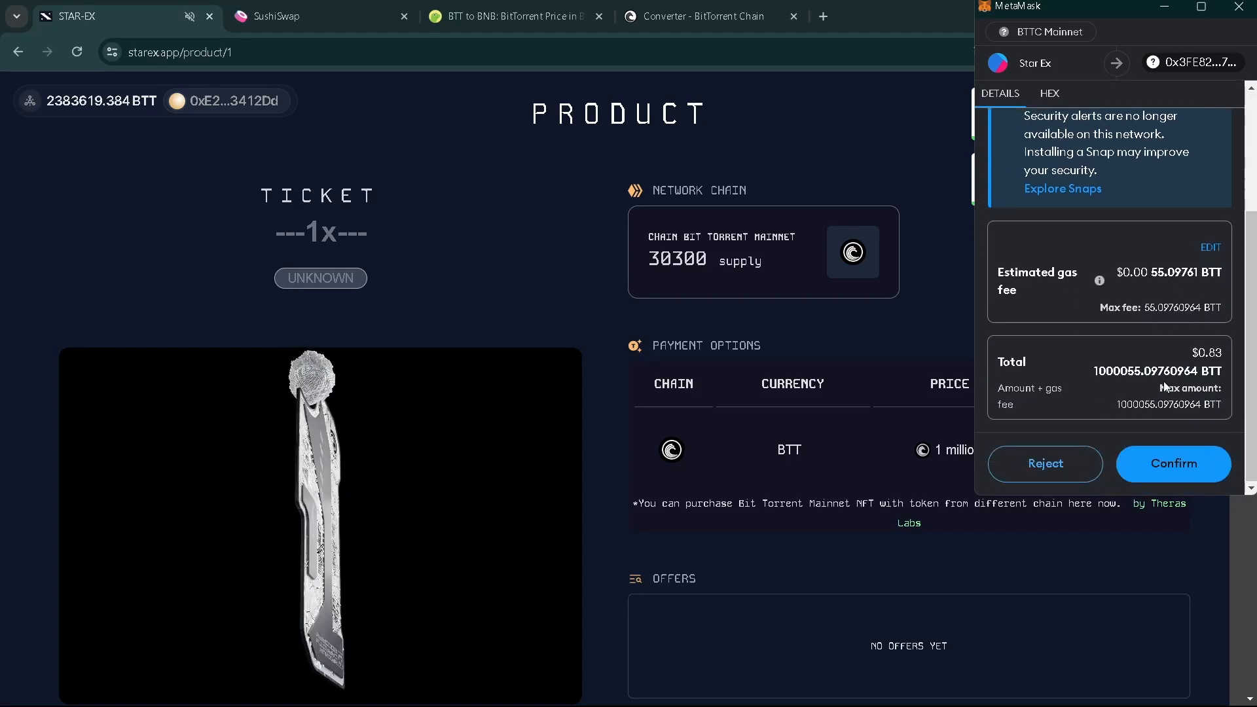
{"action": "left_click", "coordinate": [1169, 467]}
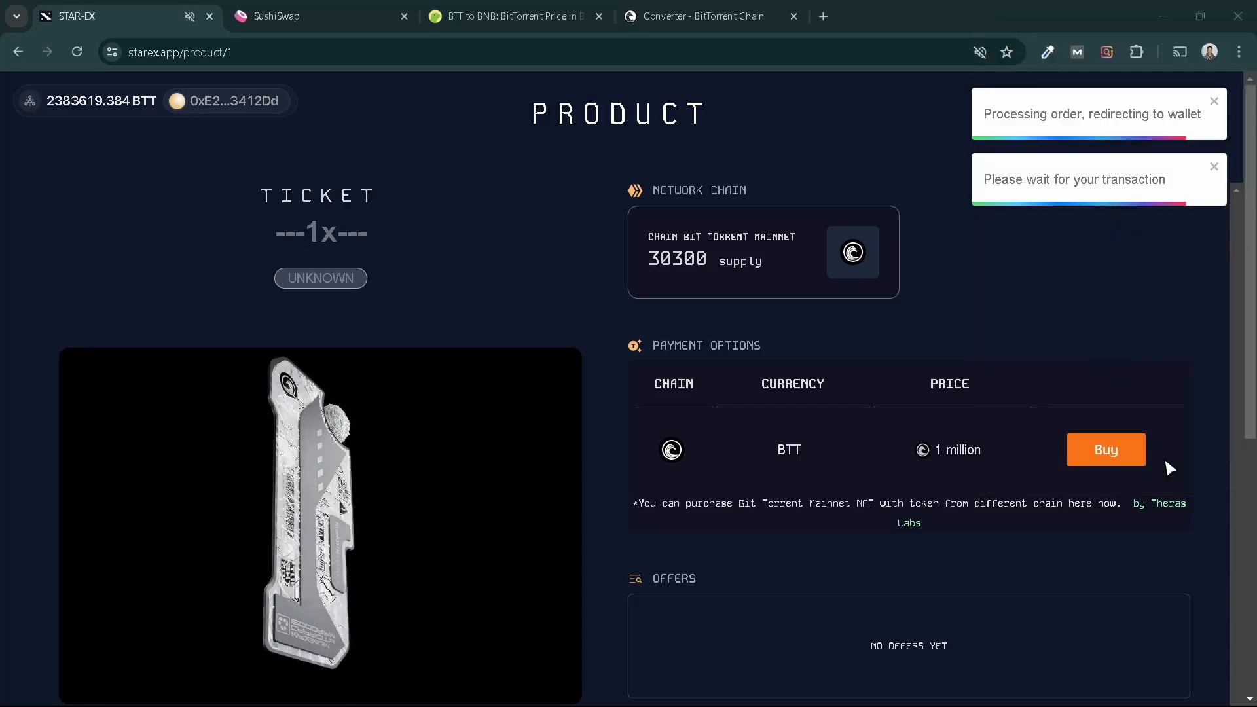
Step: Open the 1000000 BTT purchase from MetaMask's activity in the block explorer, review its transaction details, and return to the STAR-EX product page
{"action": "left_click", "coordinate": [1134, 53]}
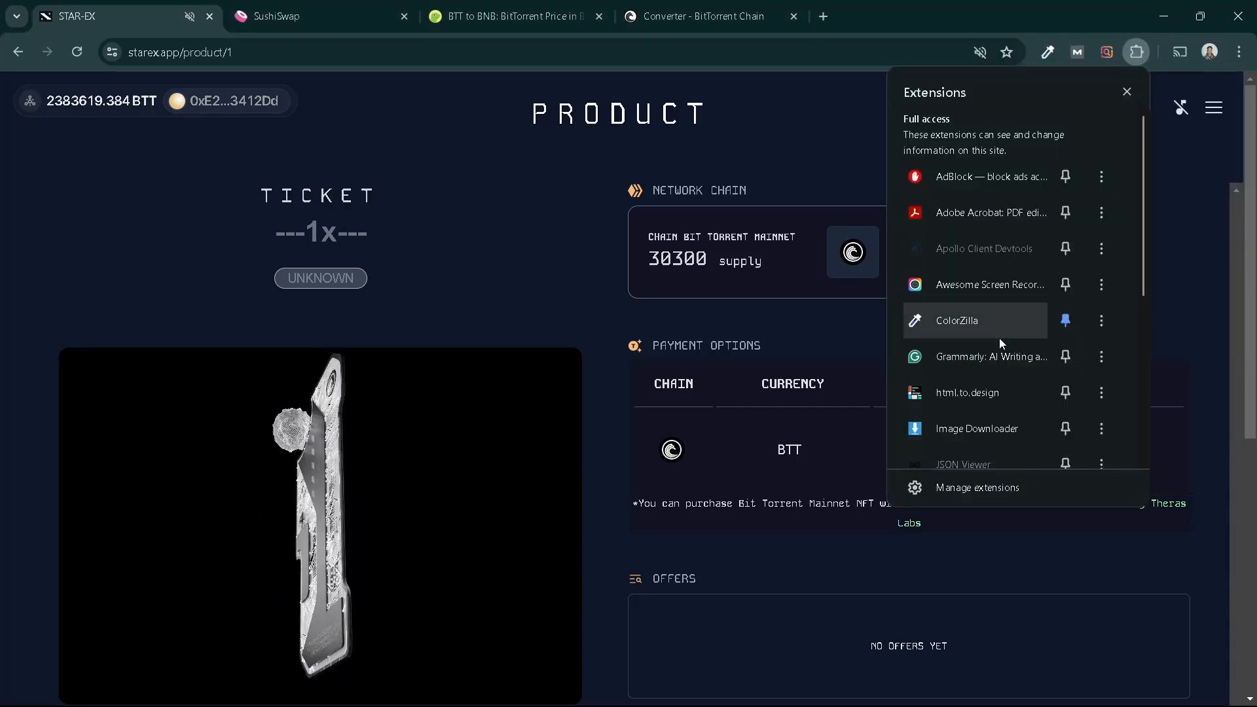
{"action": "scroll", "coordinate": [998, 338], "scroll_direction": "down", "scroll_amount": 3}
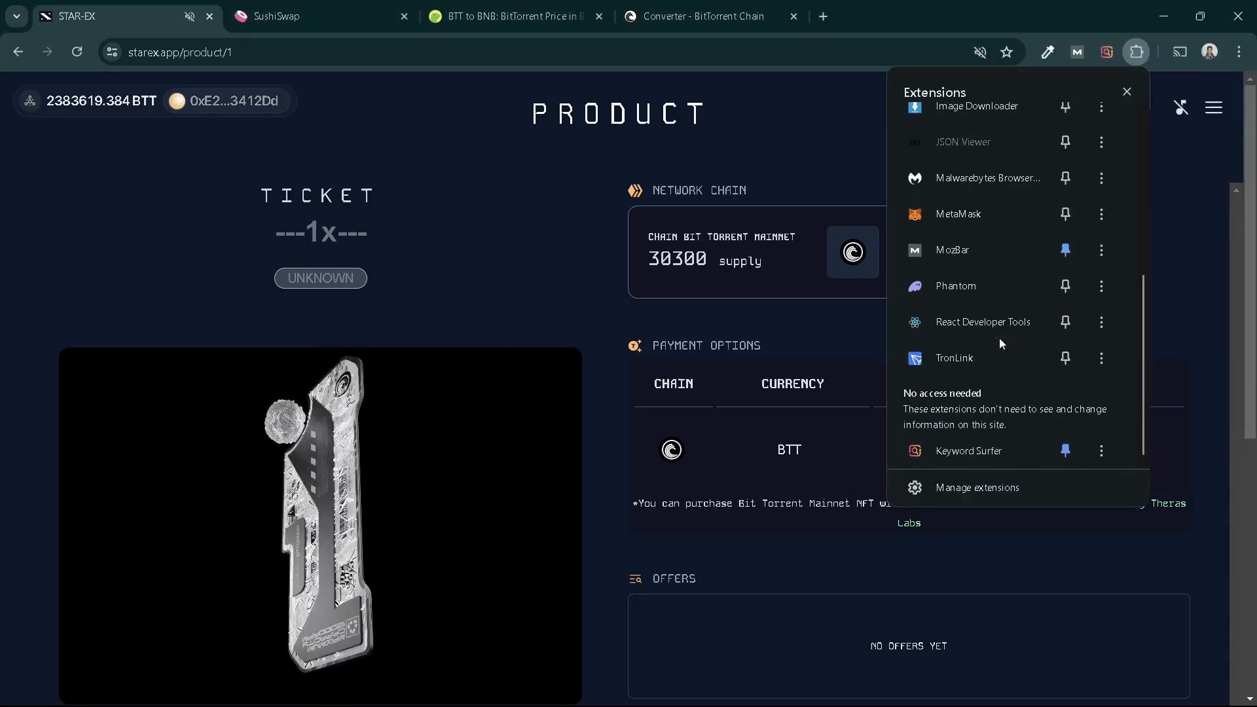
{"action": "left_click", "coordinate": [998, 213]}
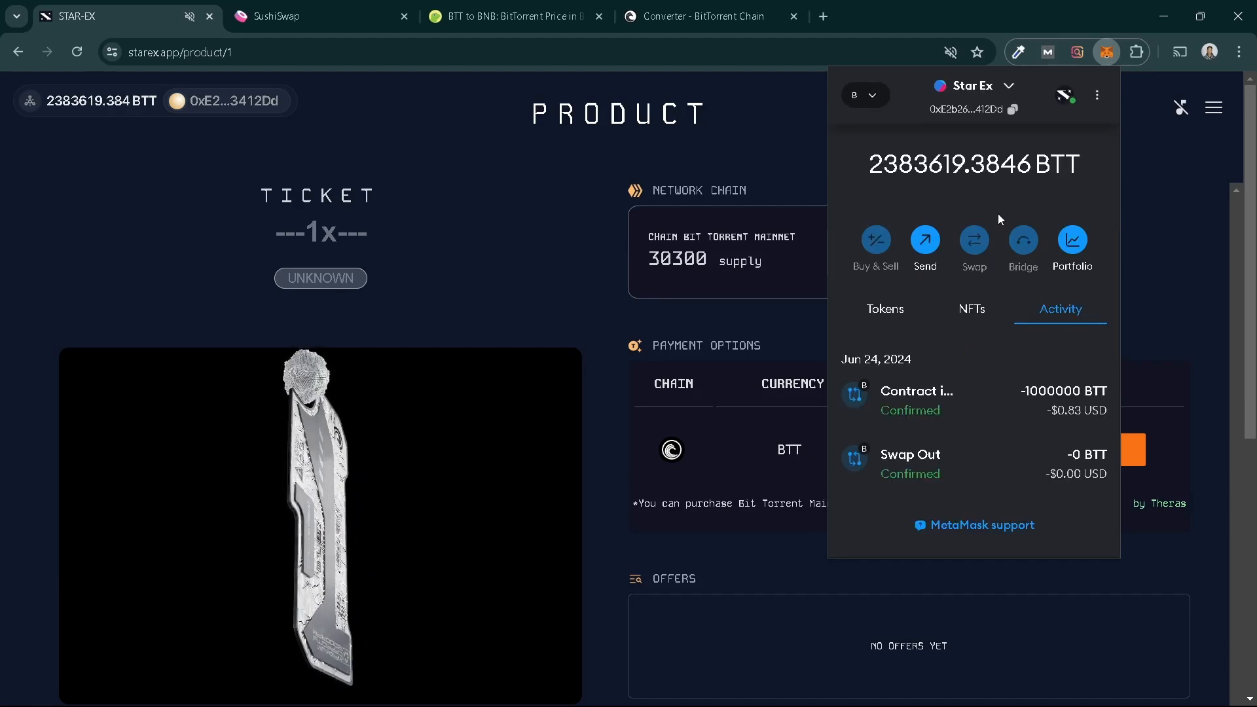
{"action": "left_click", "coordinate": [969, 396]}
{"action": "left_click", "coordinate": [1033, 180]}
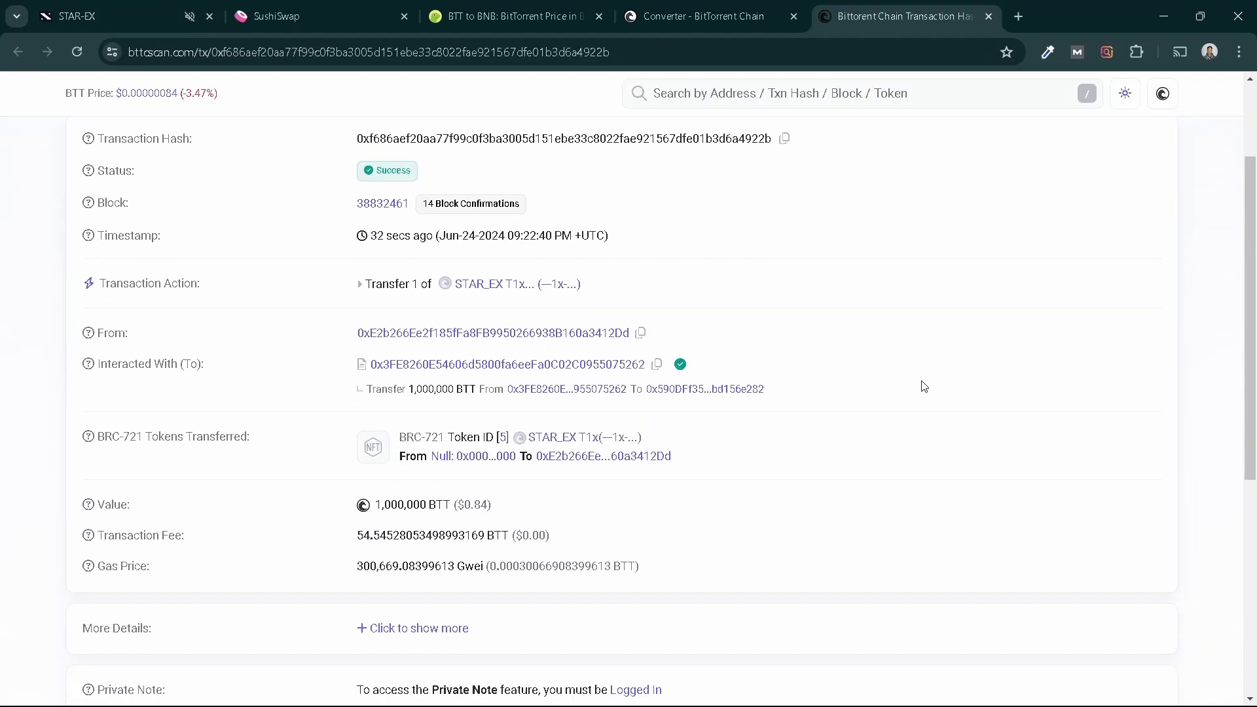
{"action": "scroll", "coordinate": [923, 387], "scroll_direction": "up", "scroll_amount": 1}
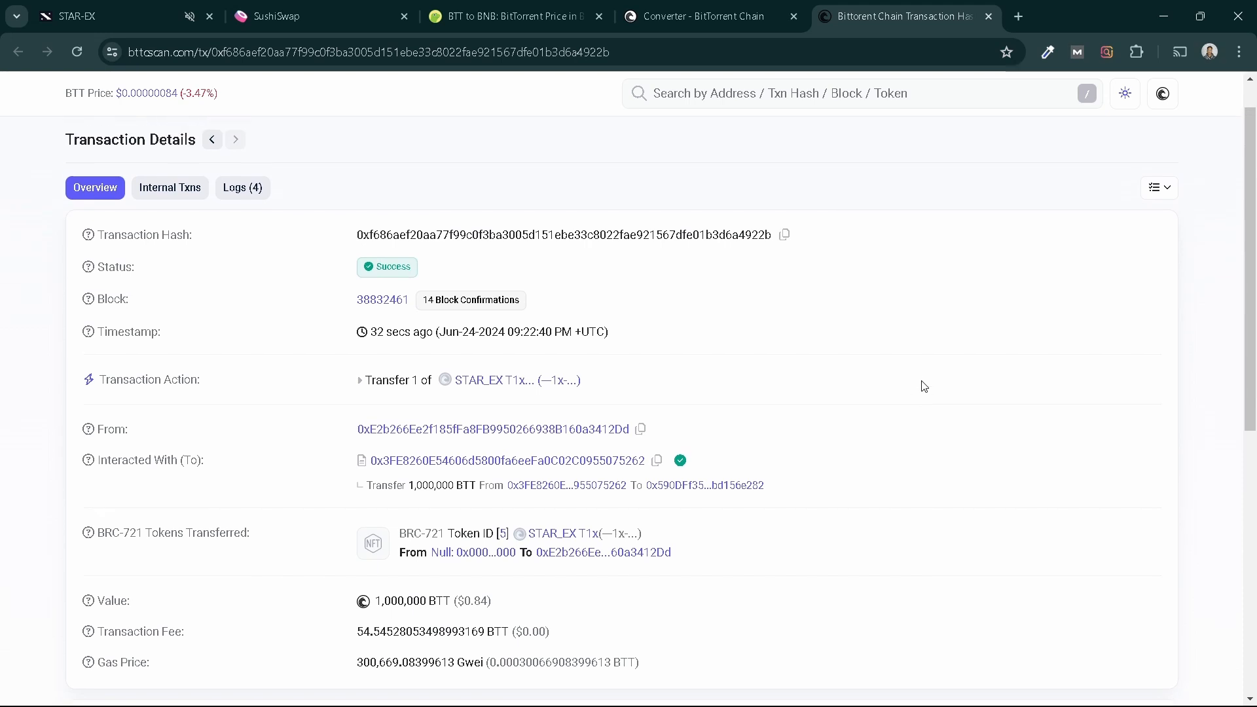
{"action": "scroll", "coordinate": [922, 385], "scroll_direction": "down", "scroll_amount": 1}
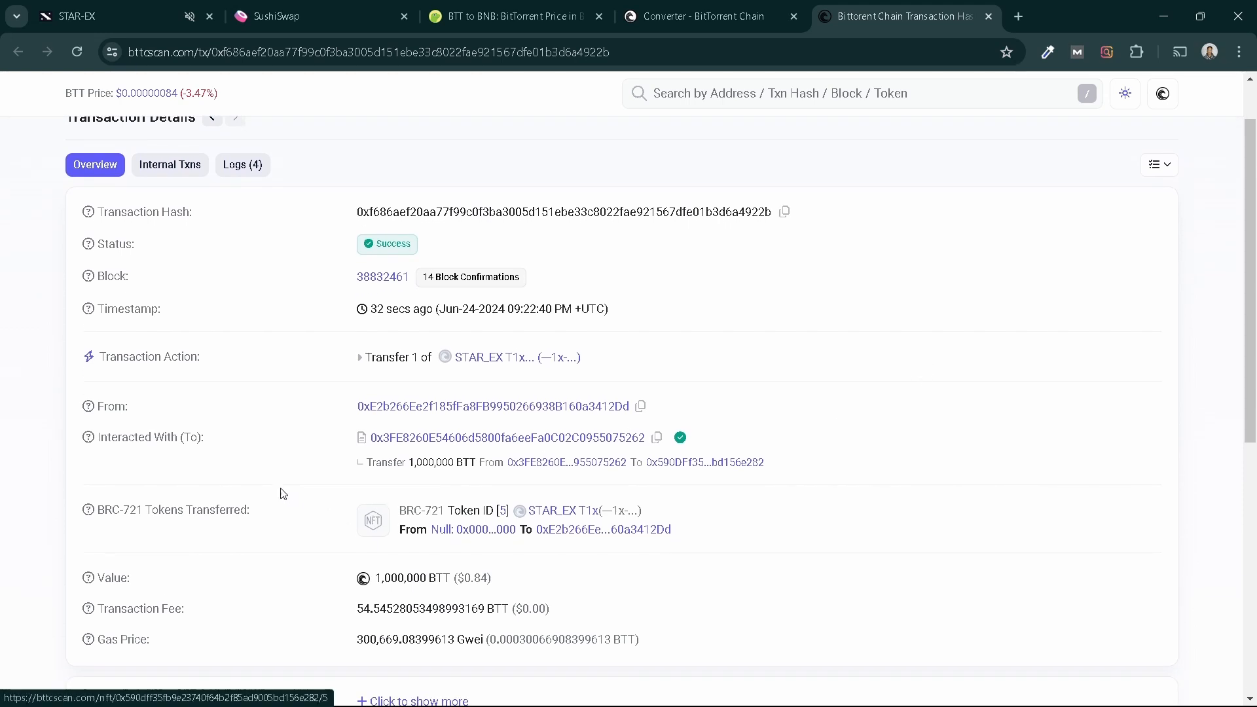
{"action": "key", "text": "ctrl+1"}
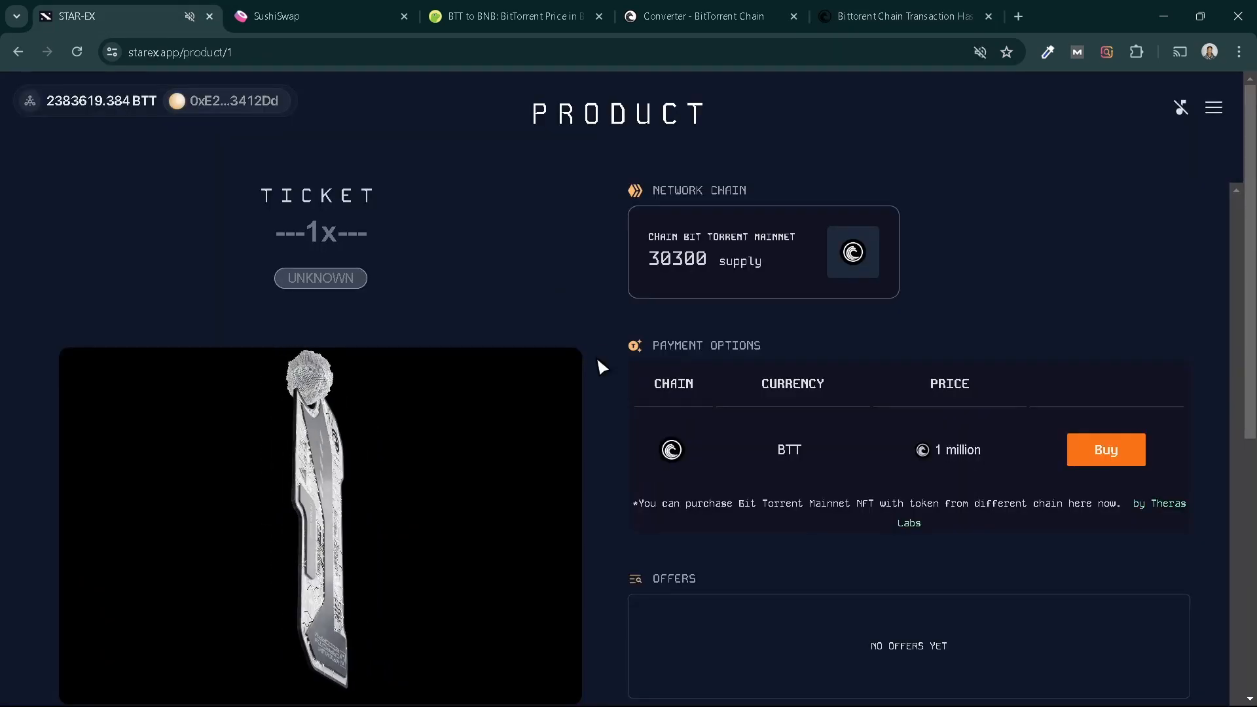